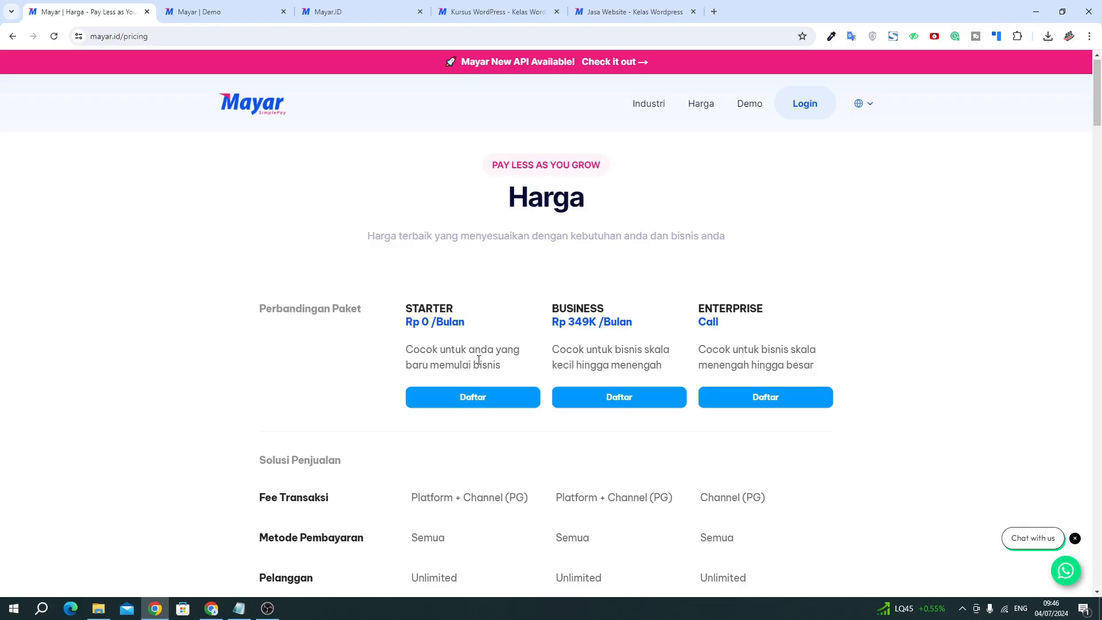
- Review the Starter, Business and Enterprise package comparison on the Mayar pricing page
{"action": "scroll", "coordinate": [478, 359], "scroll_direction": "down", "scroll_amount": 4}
{"action": "scroll", "coordinate": [407, 350], "scroll_direction": "down", "scroll_amount": 4}
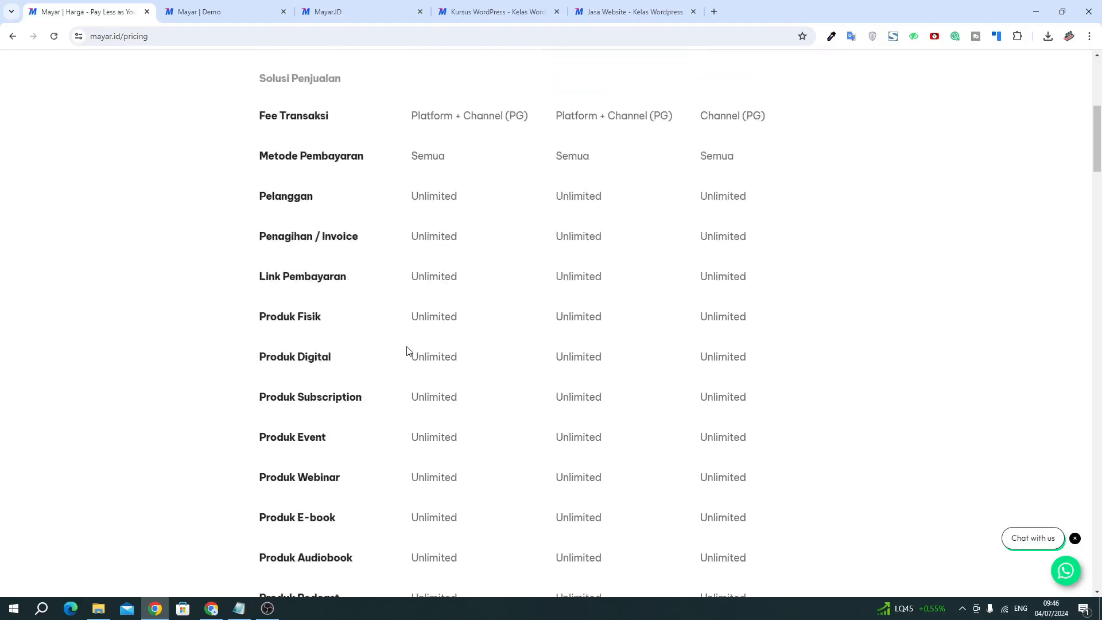
{"action": "scroll", "coordinate": [408, 351], "scroll_direction": "up", "scroll_amount": 8}
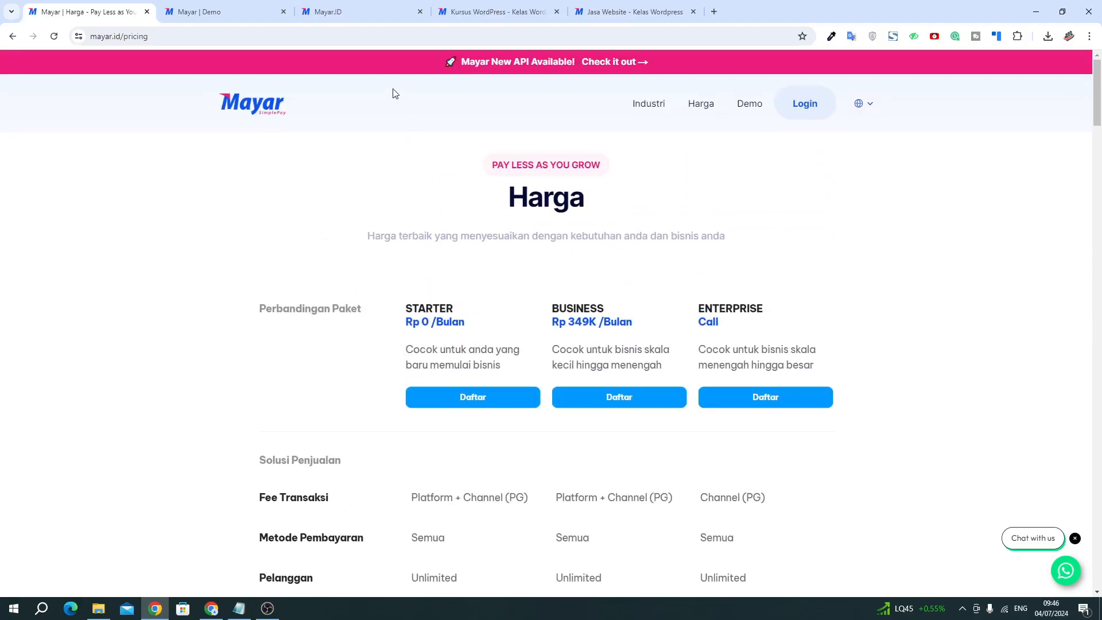
- Open the Kursus WordPress landing page and review its Digital Education content down to the registration call
{"action": "left_click", "coordinate": [482, 13]}
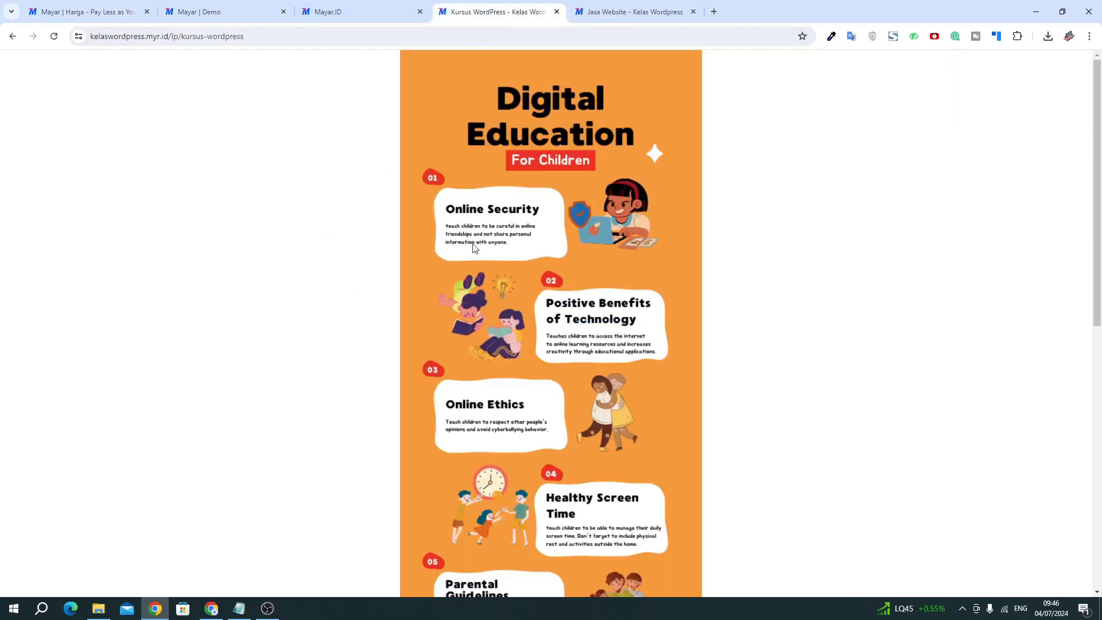
{"action": "scroll", "coordinate": [473, 248], "scroll_direction": "down", "scroll_amount": 8}
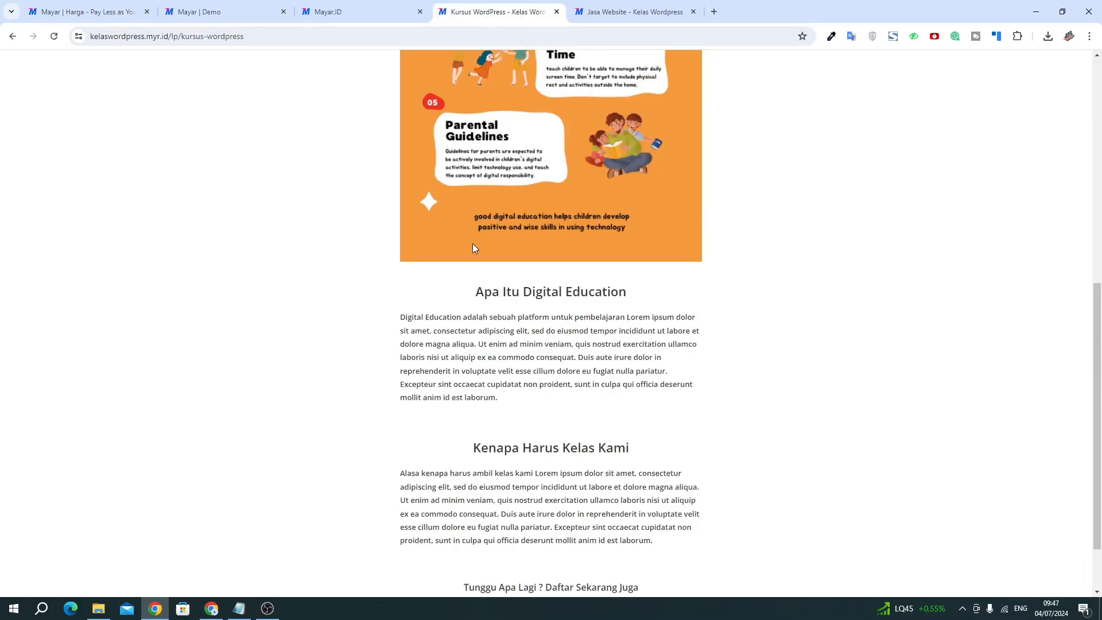
{"action": "scroll", "coordinate": [473, 247], "scroll_direction": "down", "scroll_amount": 1}
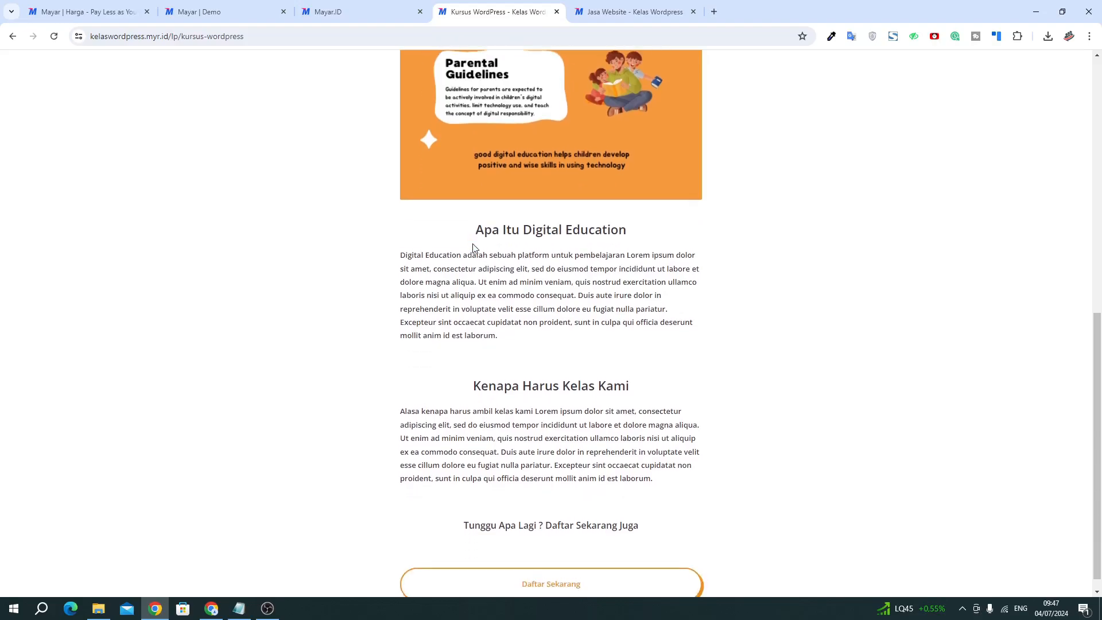
{"action": "scroll", "coordinate": [473, 245], "scroll_direction": "up", "scroll_amount": 7}
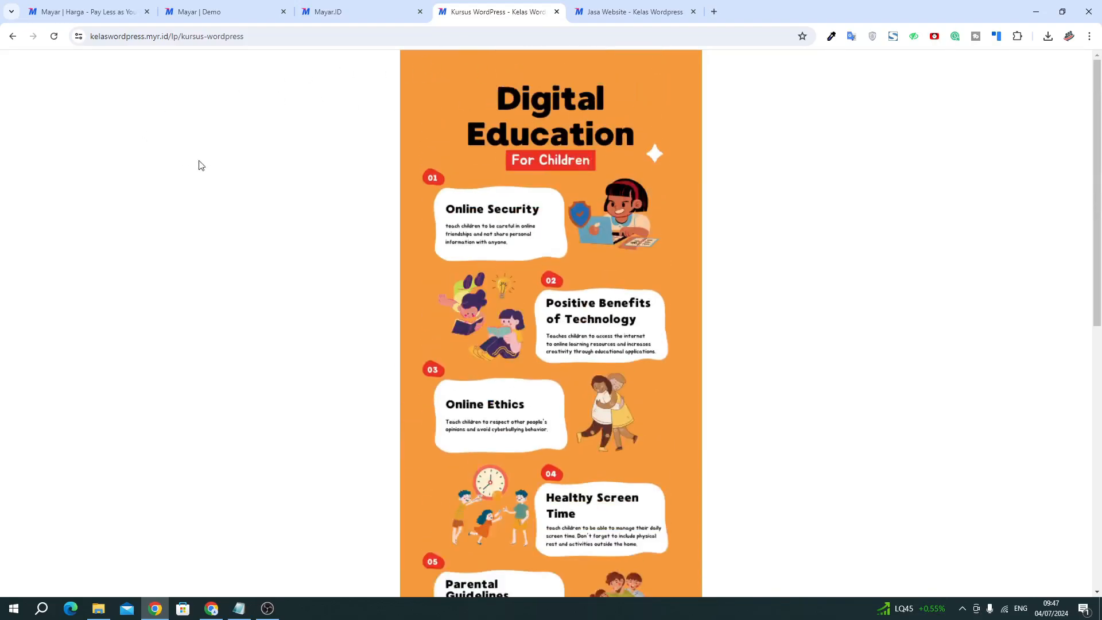
{"action": "scroll", "coordinate": [535, 381], "scroll_direction": "down", "scroll_amount": 4}
{"action": "scroll", "coordinate": [491, 166], "scroll_direction": "up", "scroll_amount": 4}
{"action": "scroll", "coordinate": [543, 258], "scroll_direction": "down", "scroll_amount": 7}
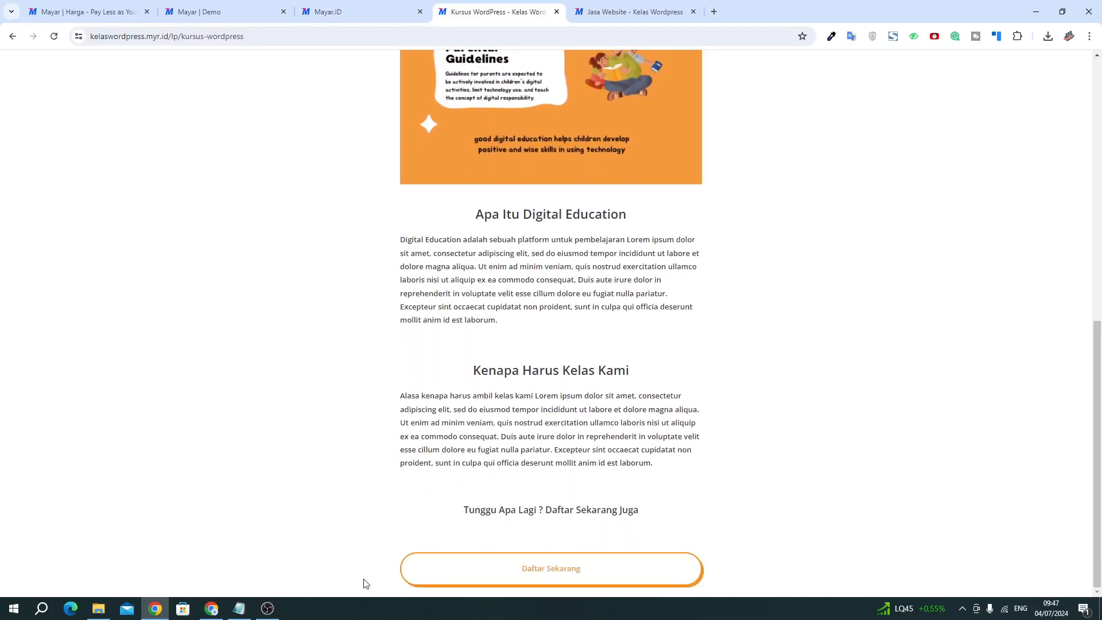
- Go from the landing page's Daftar Sekarang link to the Kelas Education checkout and look over its form
{"action": "left_click", "coordinate": [528, 571]}
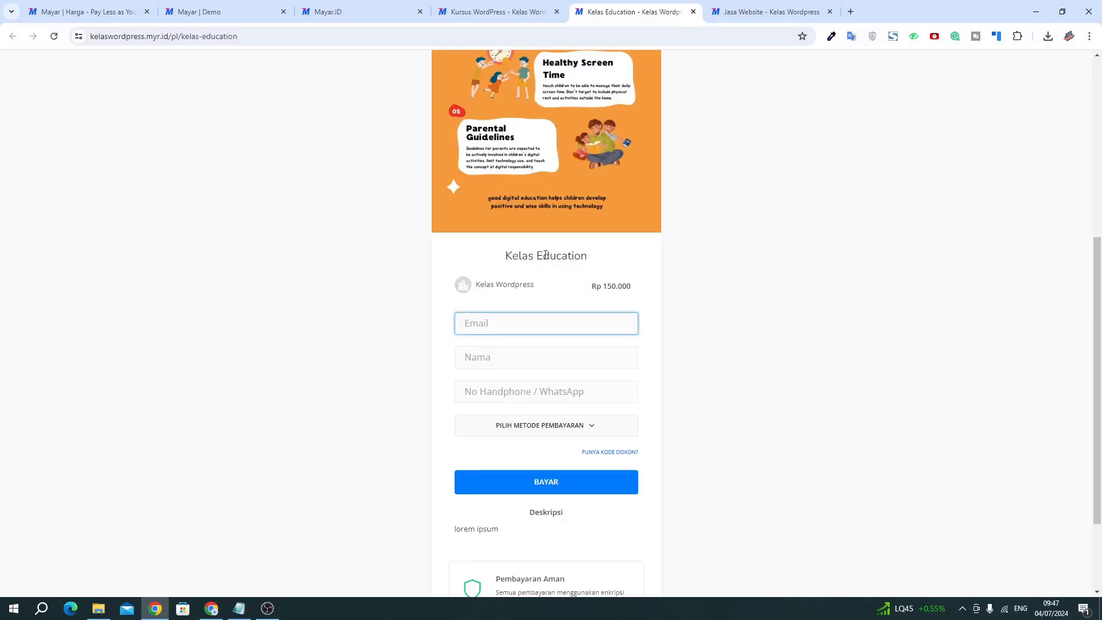
{"action": "scroll", "coordinate": [561, 228], "scroll_direction": "up", "scroll_amount": 1}
{"action": "scroll", "coordinate": [525, 317], "scroll_direction": "down", "scroll_amount": 2}
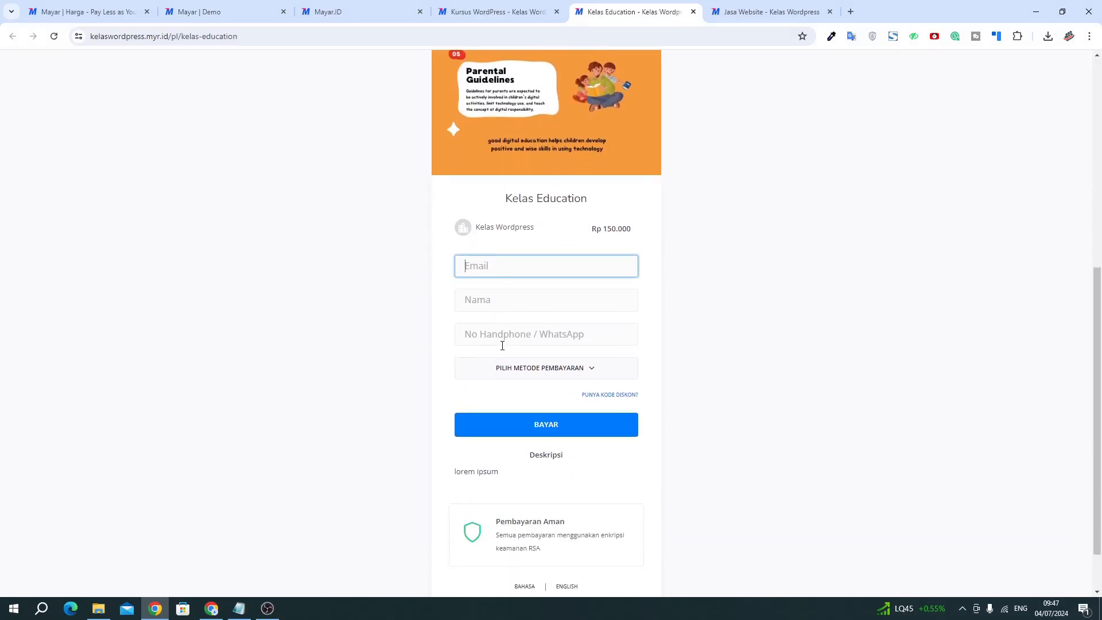
- Show the QRIS and bank transfer payment options in the Kelas Education checkout and choose Bank BSI
{"action": "left_click", "coordinate": [580, 372]}
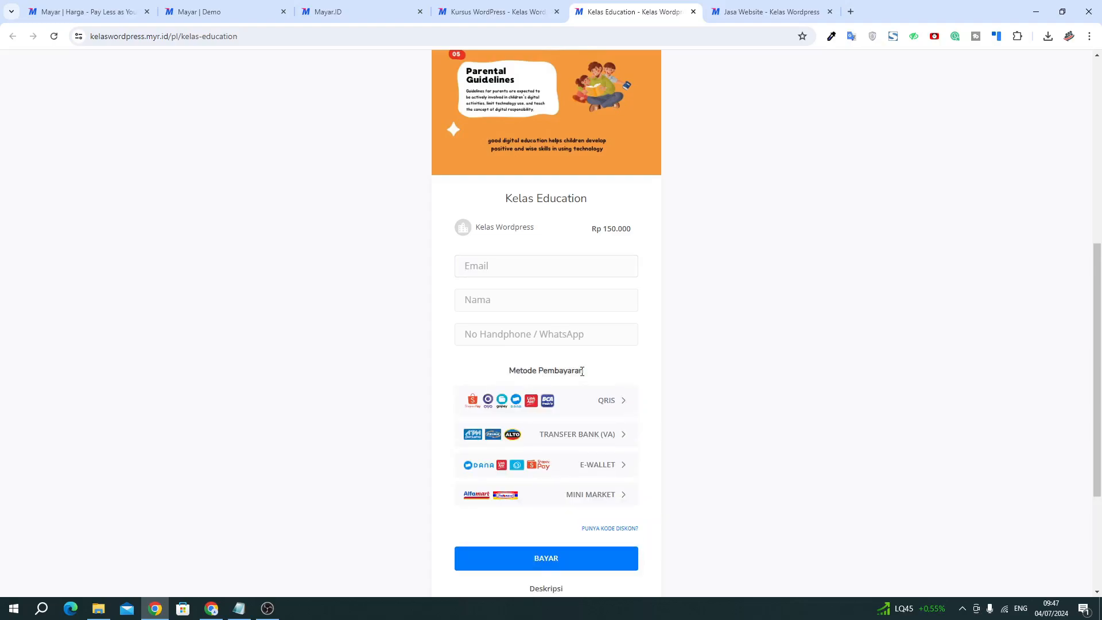
{"action": "scroll", "coordinate": [582, 371], "scroll_direction": "down", "scroll_amount": 2}
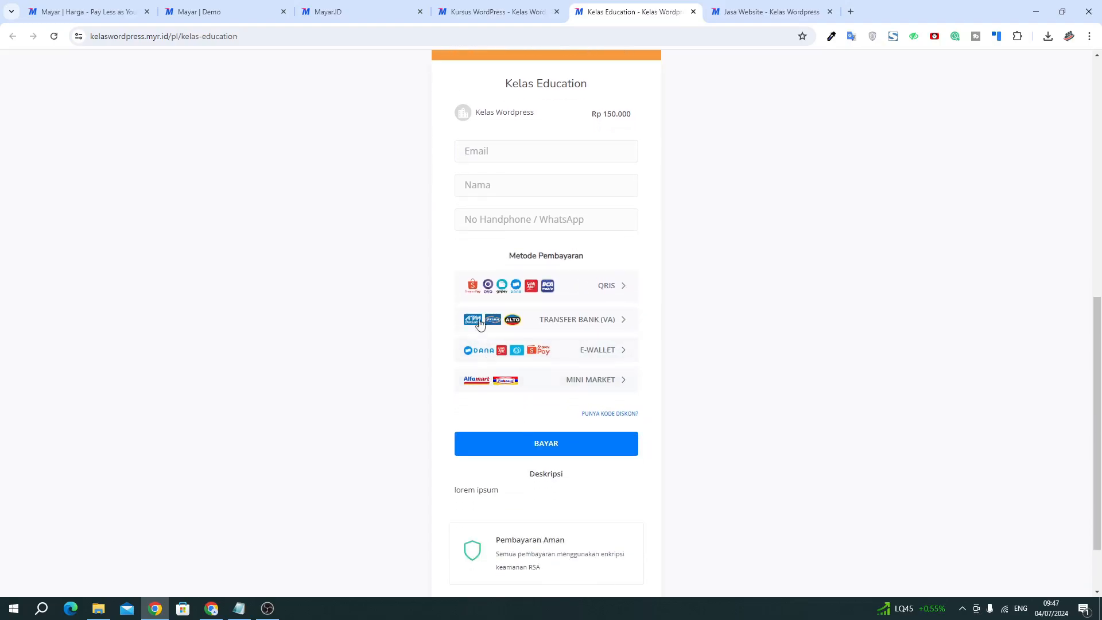
{"action": "left_click", "coordinate": [628, 293]}
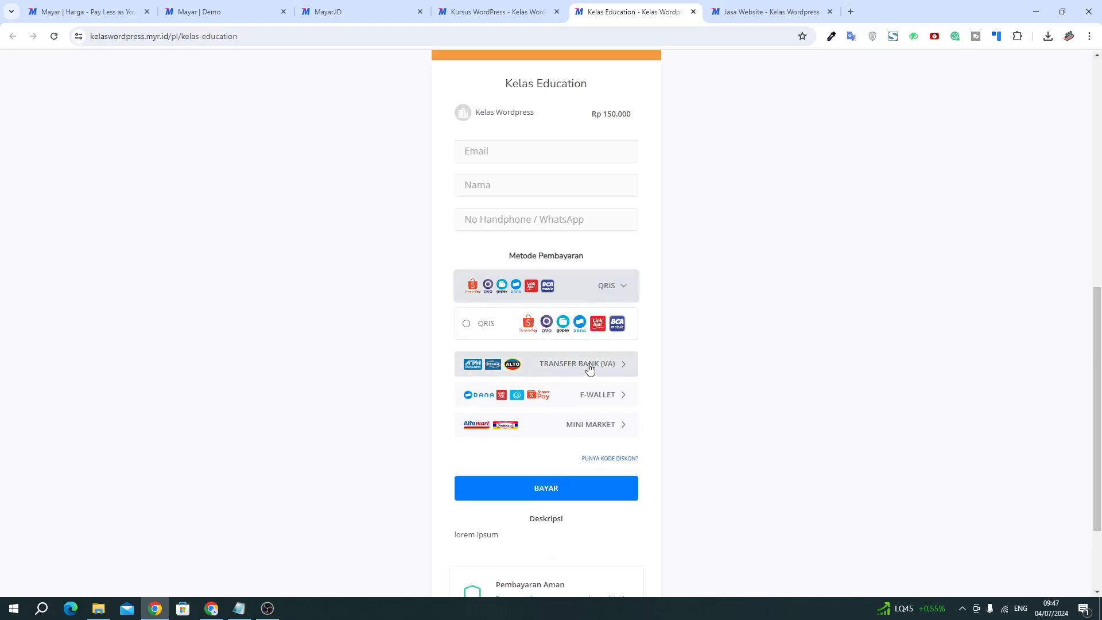
{"action": "left_click", "coordinate": [631, 372]}
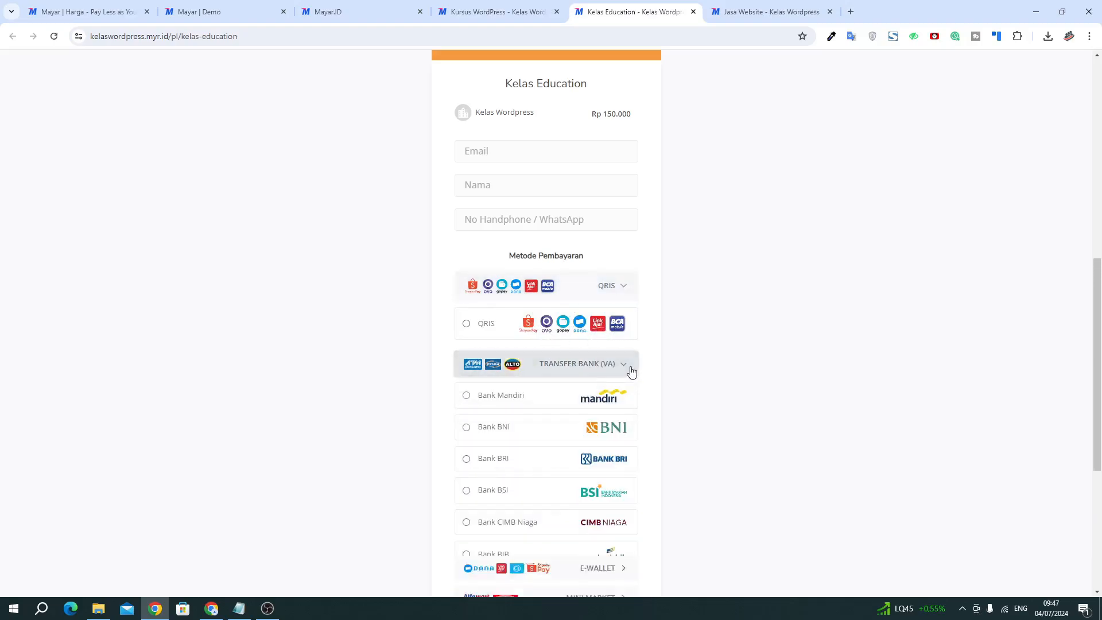
{"action": "scroll", "coordinate": [541, 362], "scroll_direction": "down", "scroll_amount": 2}
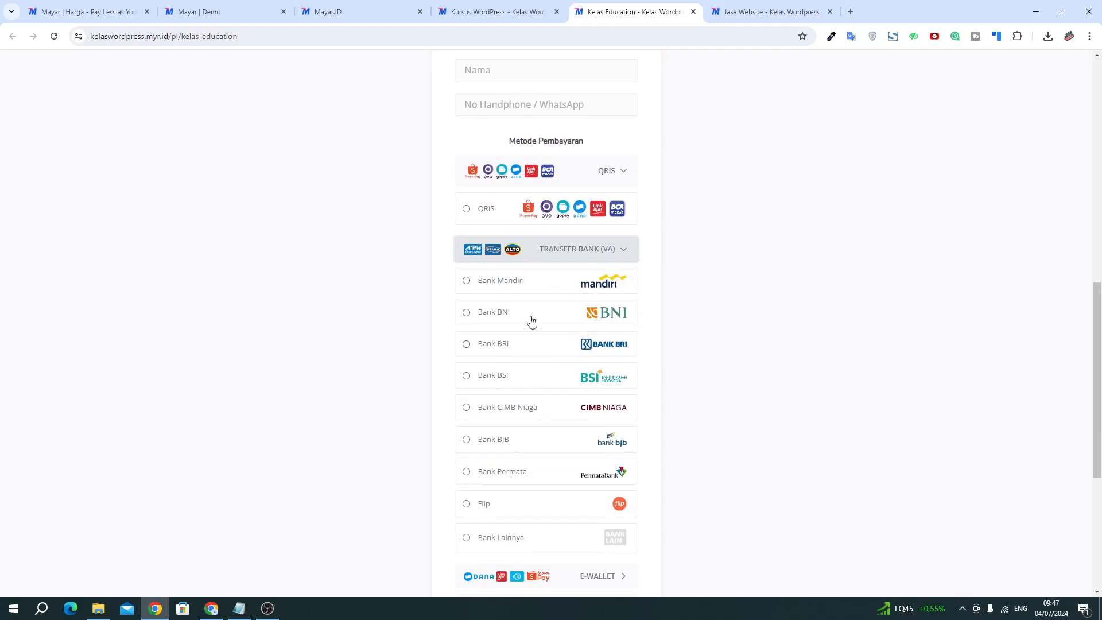
{"action": "left_click", "coordinate": [487, 380]}
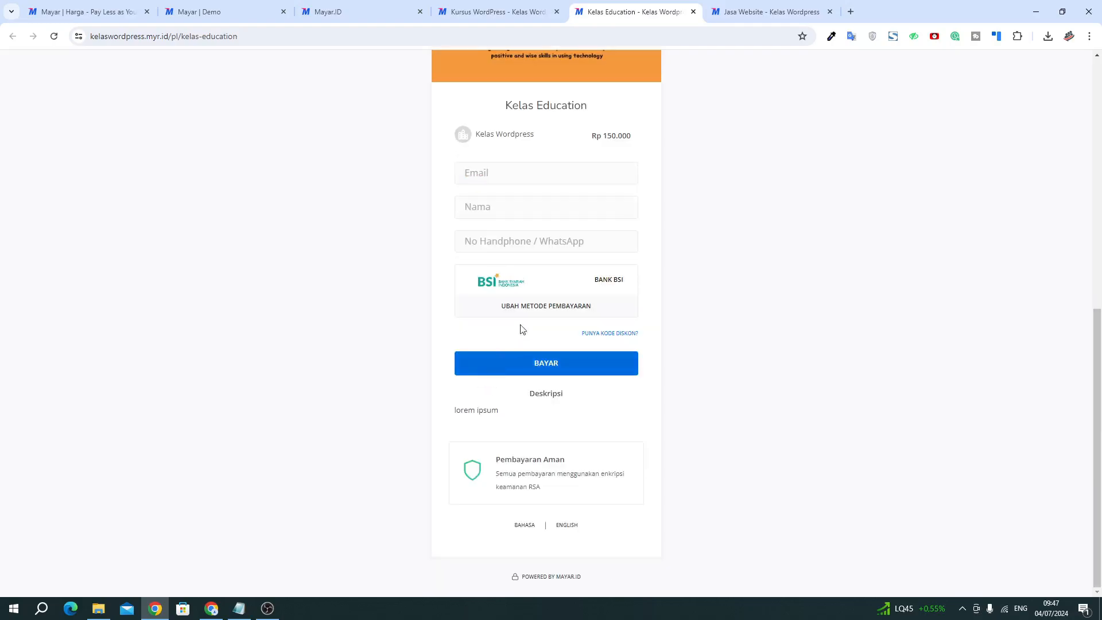
{"action": "scroll", "coordinate": [592, 302], "scroll_direction": "up", "scroll_amount": 2}
{"action": "scroll", "coordinate": [592, 304], "scroll_direction": "down", "scroll_amount": 1}
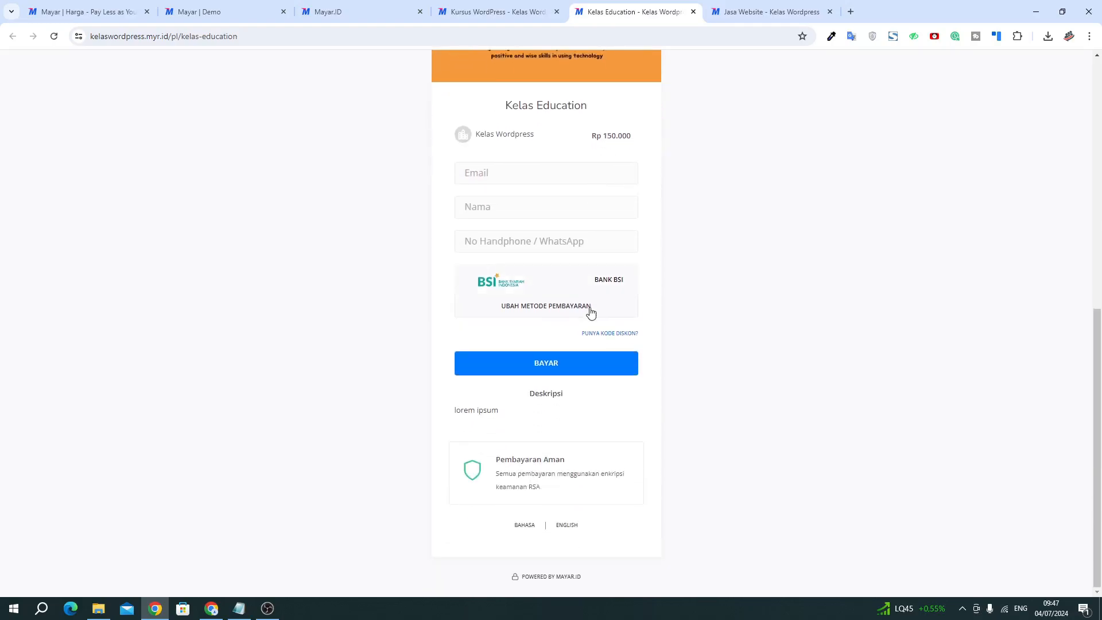
{"action": "scroll", "coordinate": [585, 287], "scroll_direction": "up", "scroll_amount": 8}
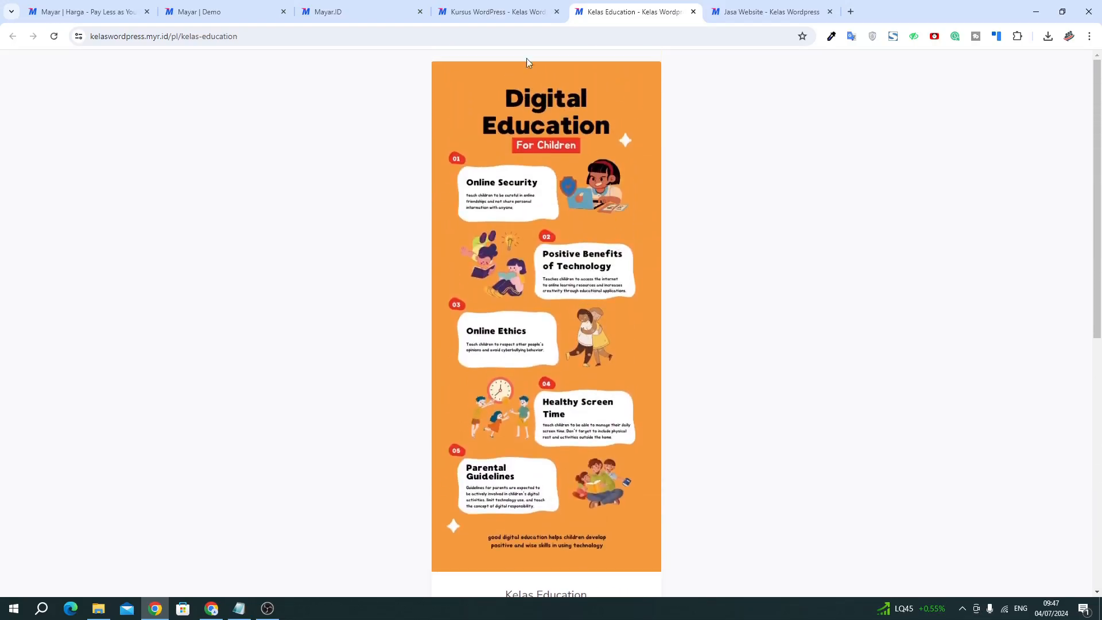
- View the Jasa Website checkout page and the Mayar Demo Checkout page
{"action": "left_click", "coordinate": [730, 17]}
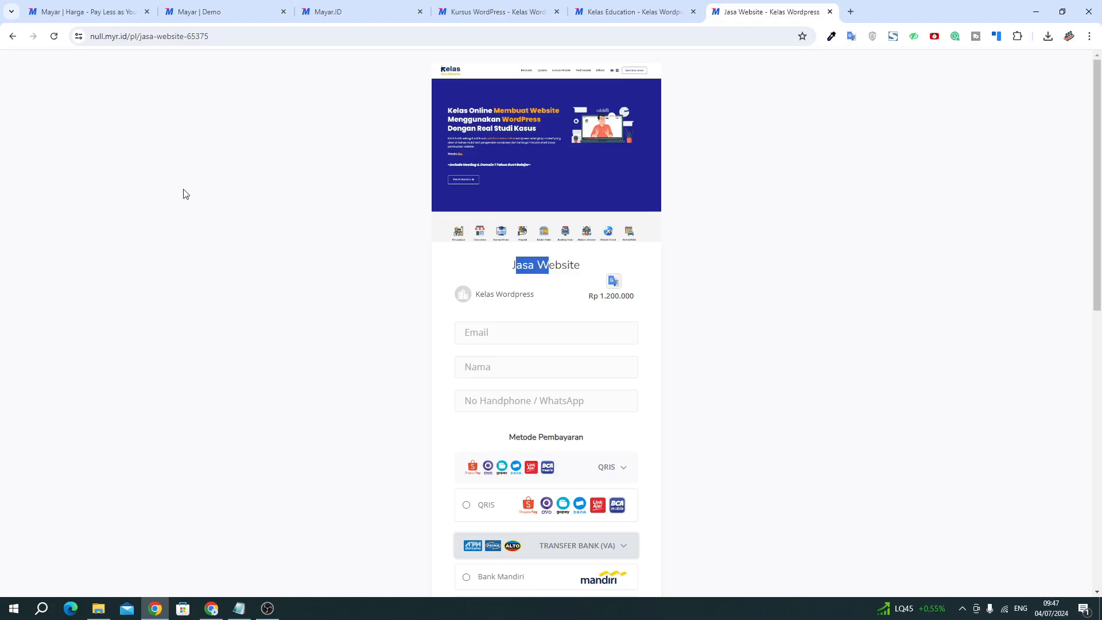
{"action": "left_click", "coordinate": [216, 15]}
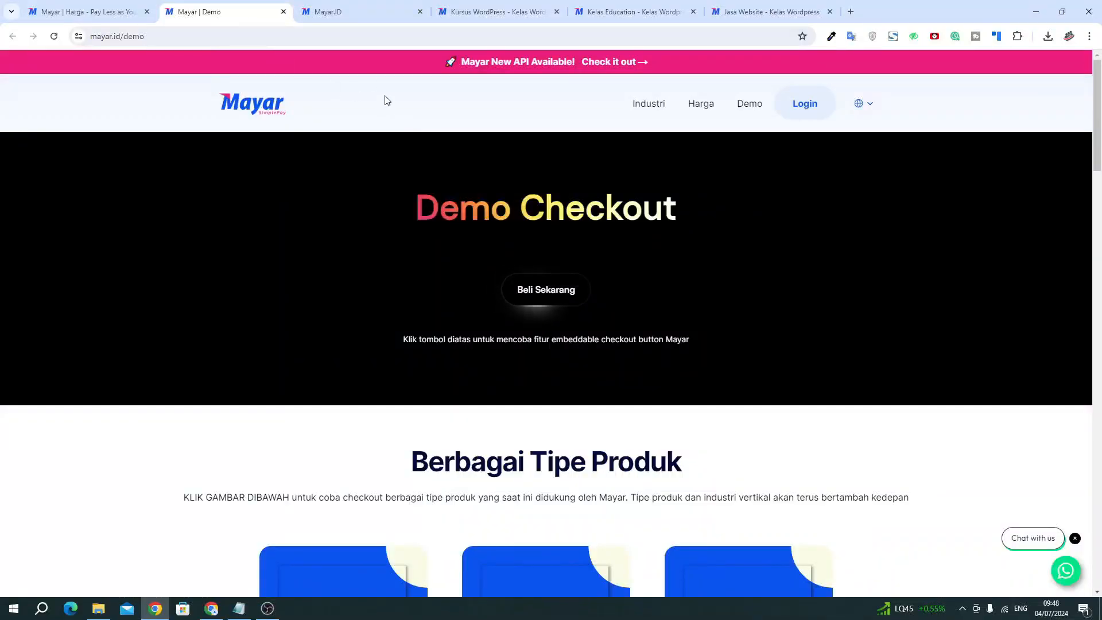
- Switch to the Mayar dashboard and examine its product, financial, marketing and account features
{"action": "left_click", "coordinate": [344, 13]}
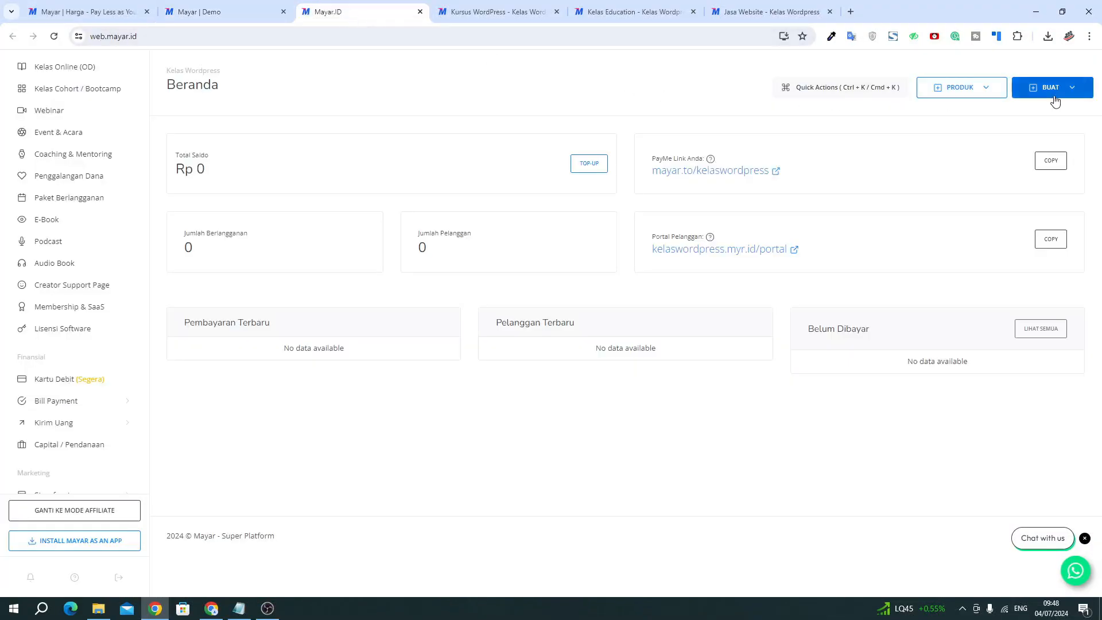
{"action": "scroll", "coordinate": [91, 327], "scroll_direction": "down", "scroll_amount": 4}
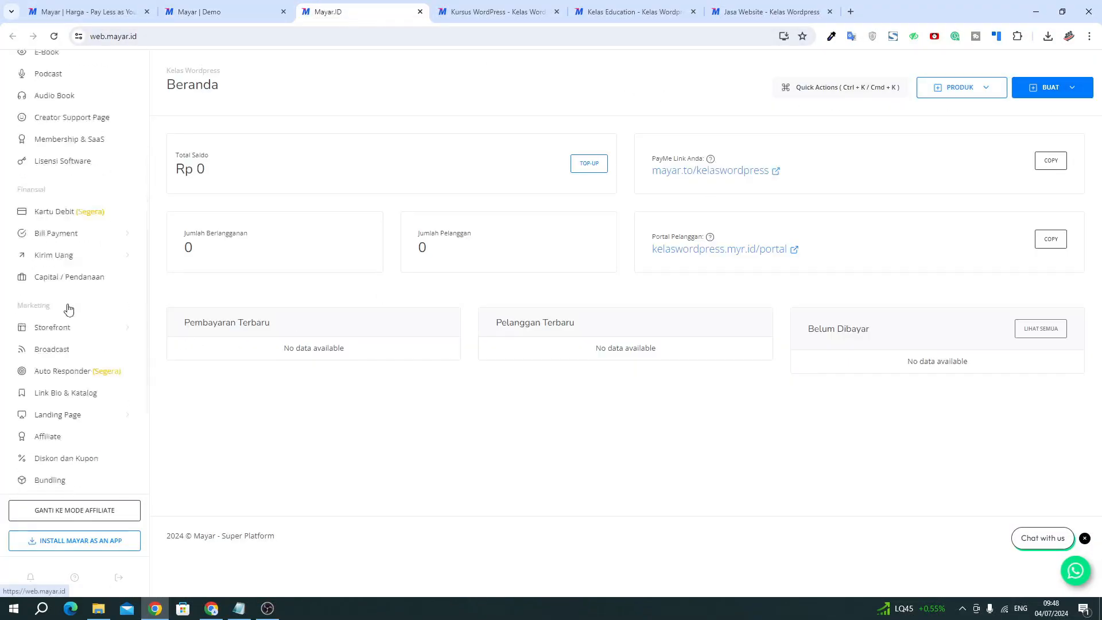
{"action": "scroll", "coordinate": [65, 399], "scroll_direction": "down", "scroll_amount": 2}
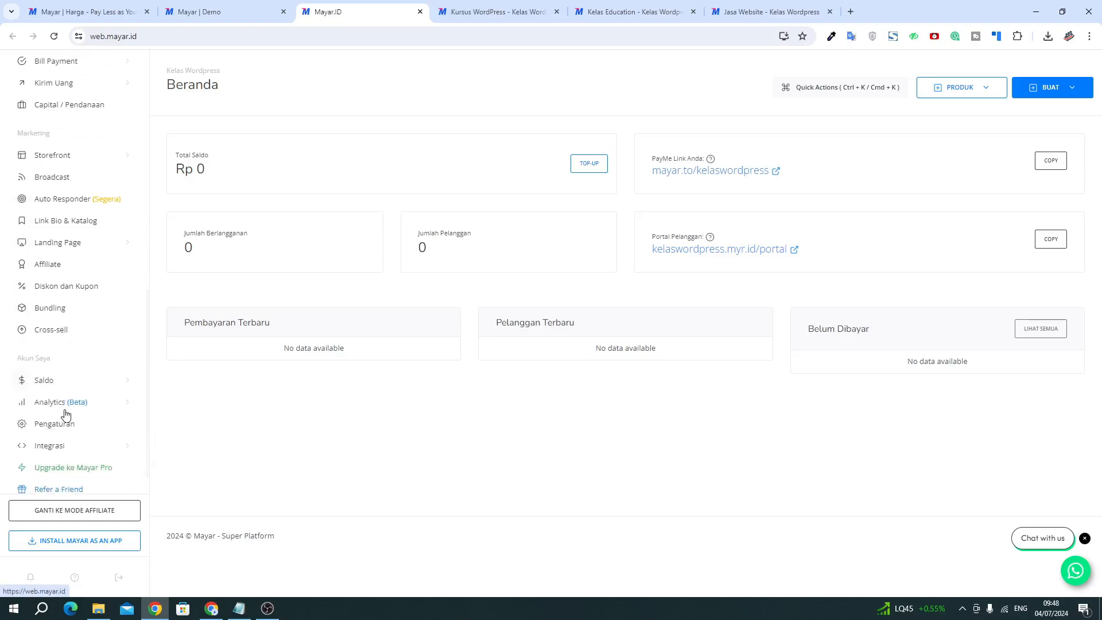
{"action": "scroll", "coordinate": [81, 270], "scroll_direction": "up", "scroll_amount": 1}
{"action": "scroll", "coordinate": [92, 215], "scroll_direction": "up", "scroll_amount": 3}
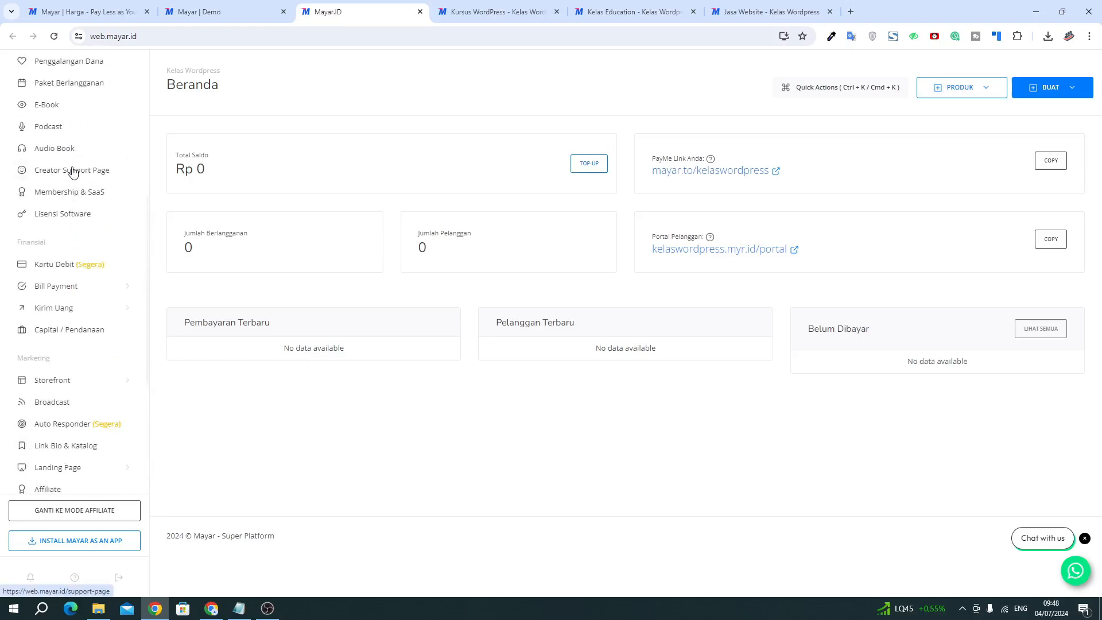
{"action": "scroll", "coordinate": [97, 150], "scroll_direction": "up", "scroll_amount": 3}
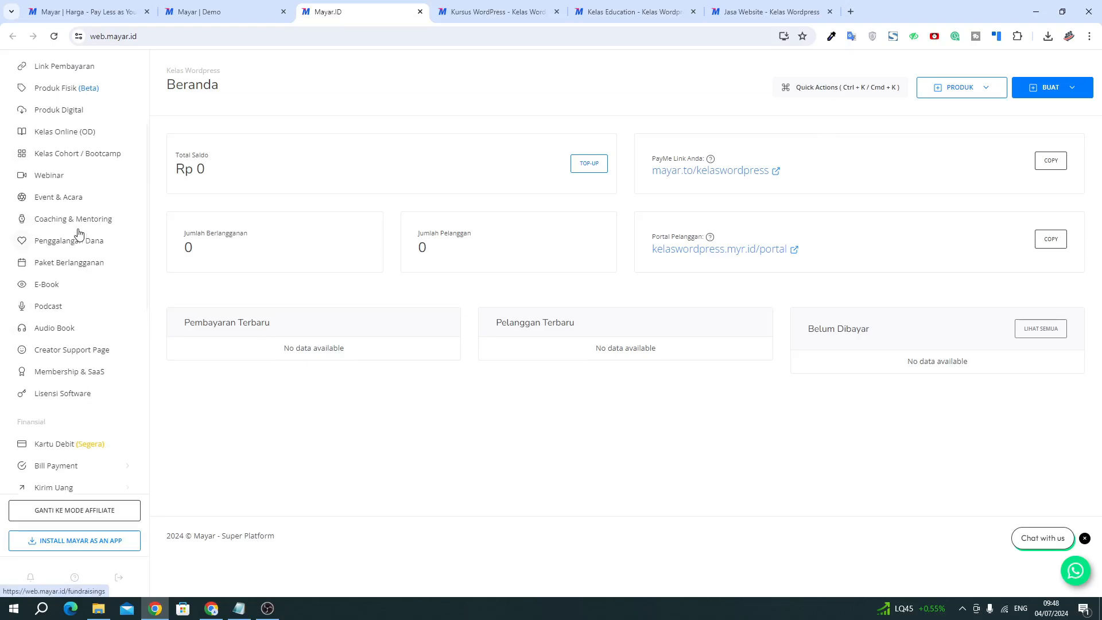
{"action": "scroll", "coordinate": [77, 218], "scroll_direction": "up", "scroll_amount": 1}
{"action": "scroll", "coordinate": [83, 321], "scroll_direction": "down", "scroll_amount": 2}
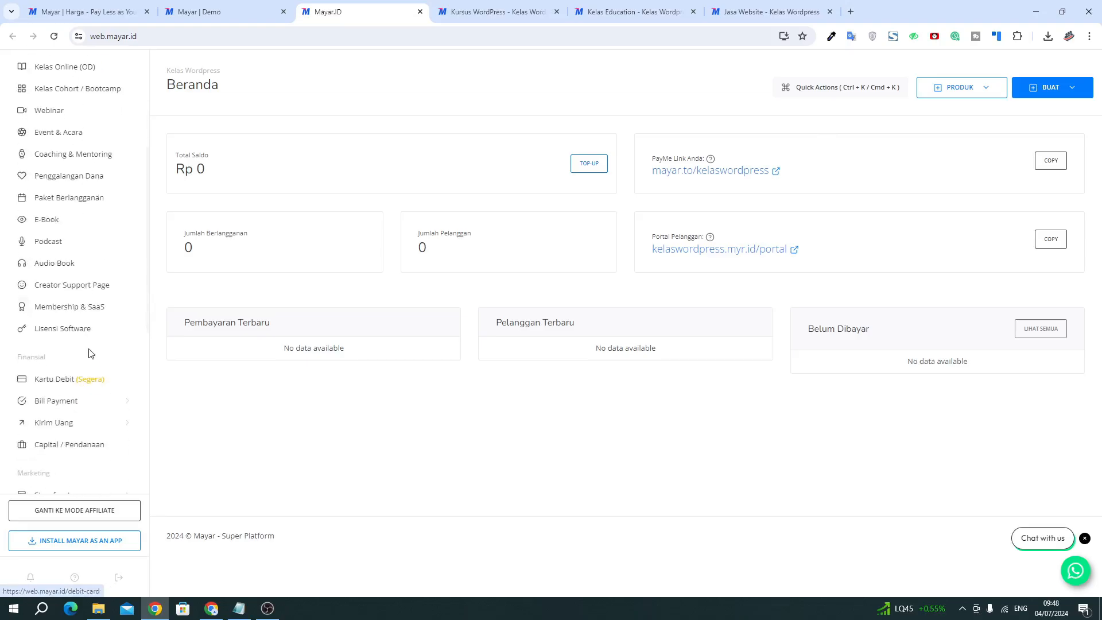
- Expand Bill Payment in the Finansial section and open Pembayaran Invoice
{"action": "scroll", "coordinate": [88, 352], "scroll_direction": "down", "scroll_amount": 1}
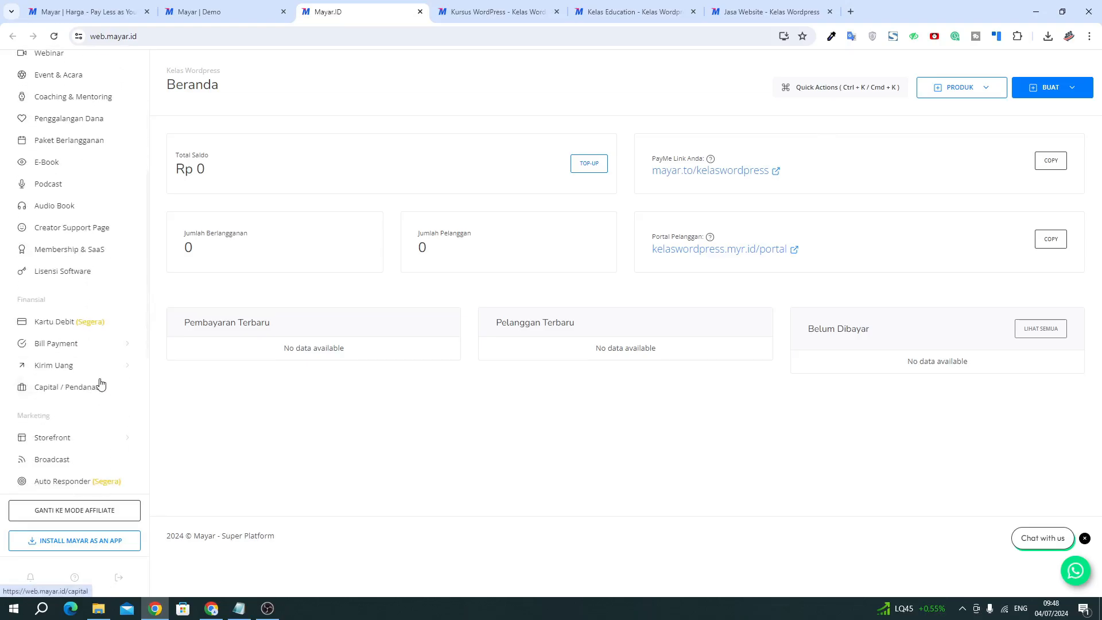
{"action": "left_click", "coordinate": [96, 344]}
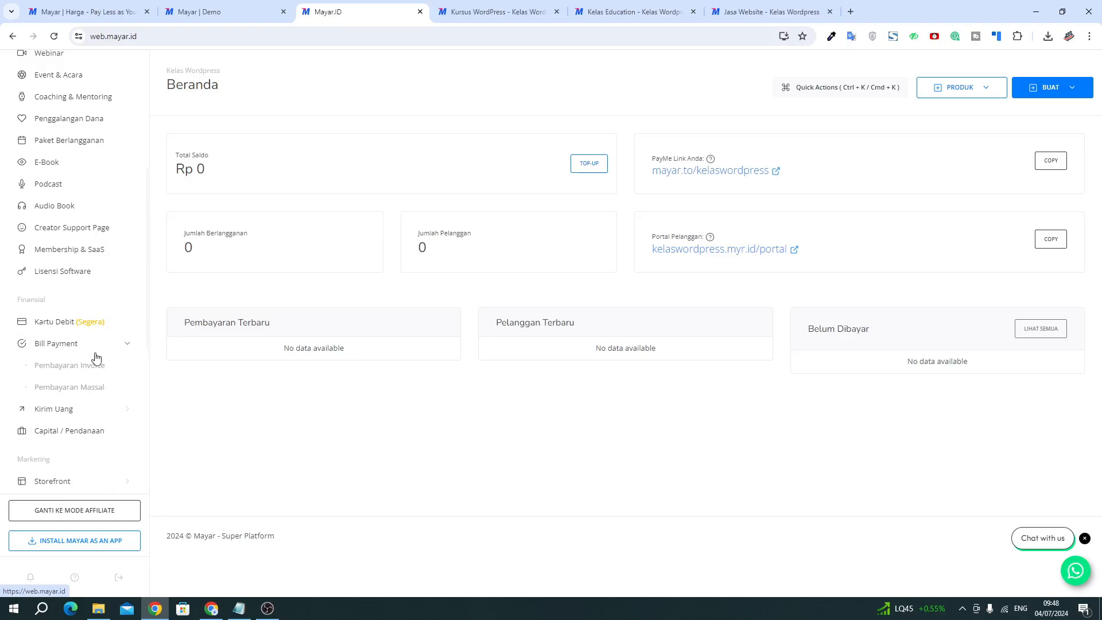
{"action": "left_click", "coordinate": [96, 369]}
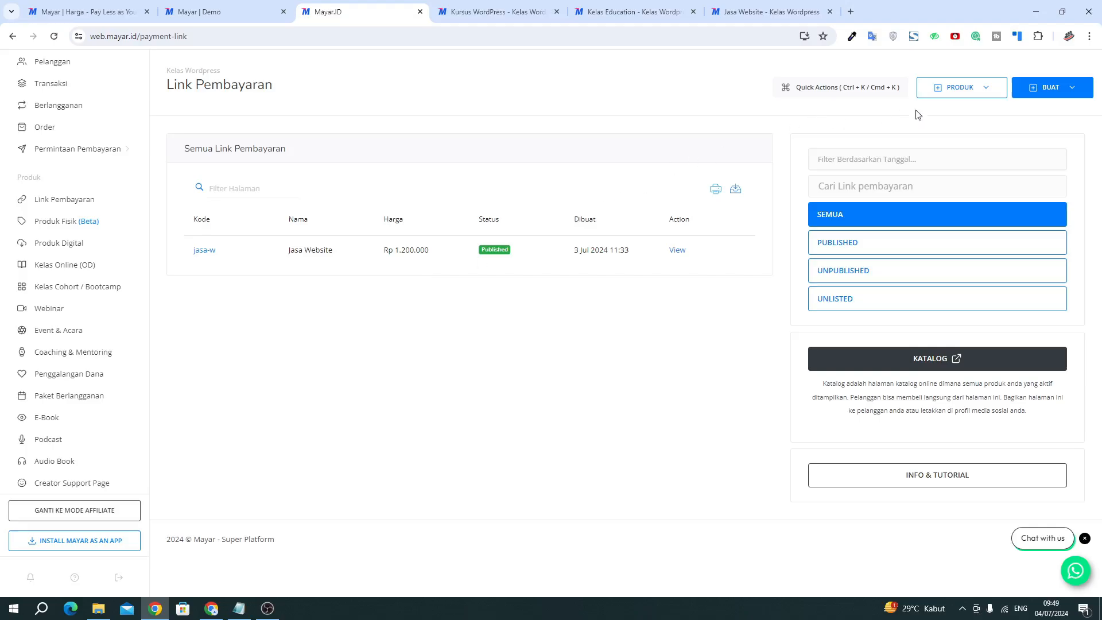
- Compare the item types offered for creation under Buat and Produk on the Link Pembayaran page
{"action": "left_click", "coordinate": [1056, 91]}
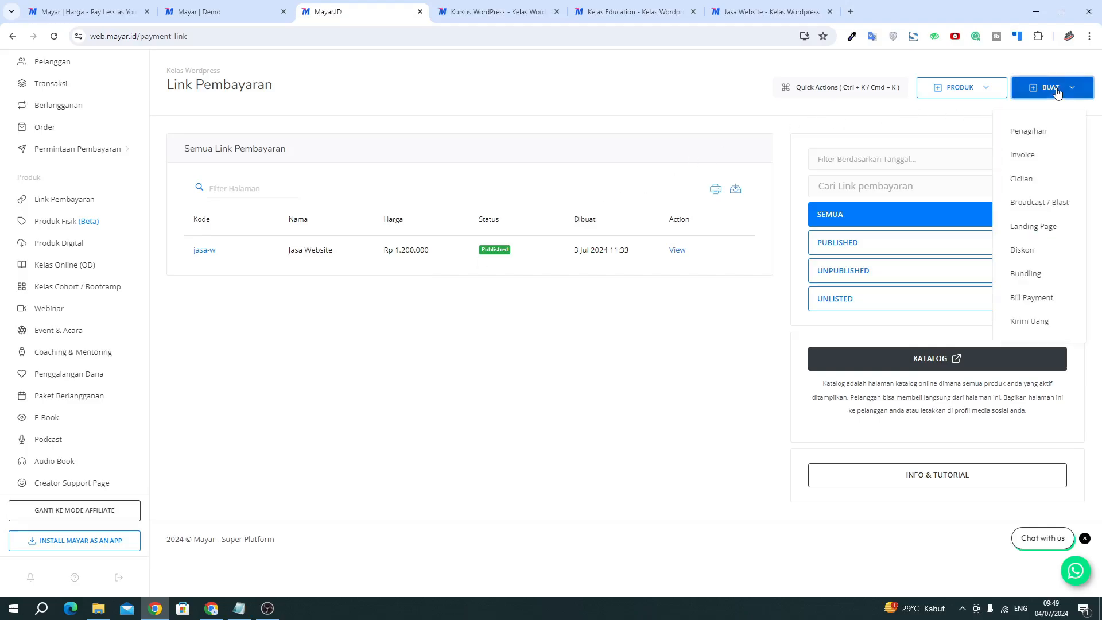
{"action": "left_click", "coordinate": [960, 93]}
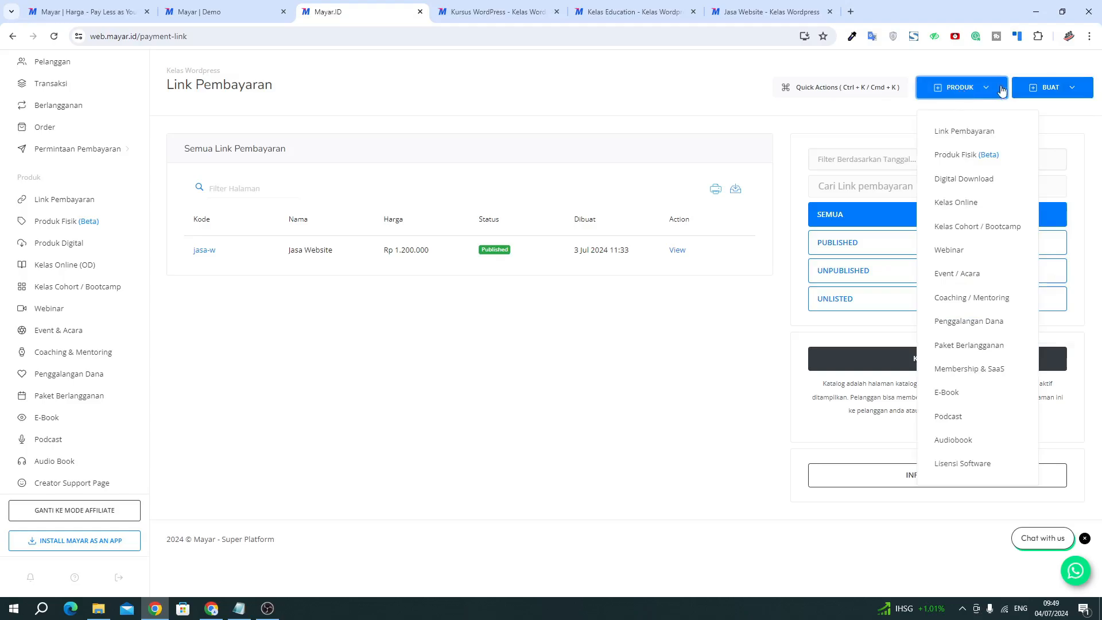
{"action": "left_click", "coordinate": [1053, 91]}
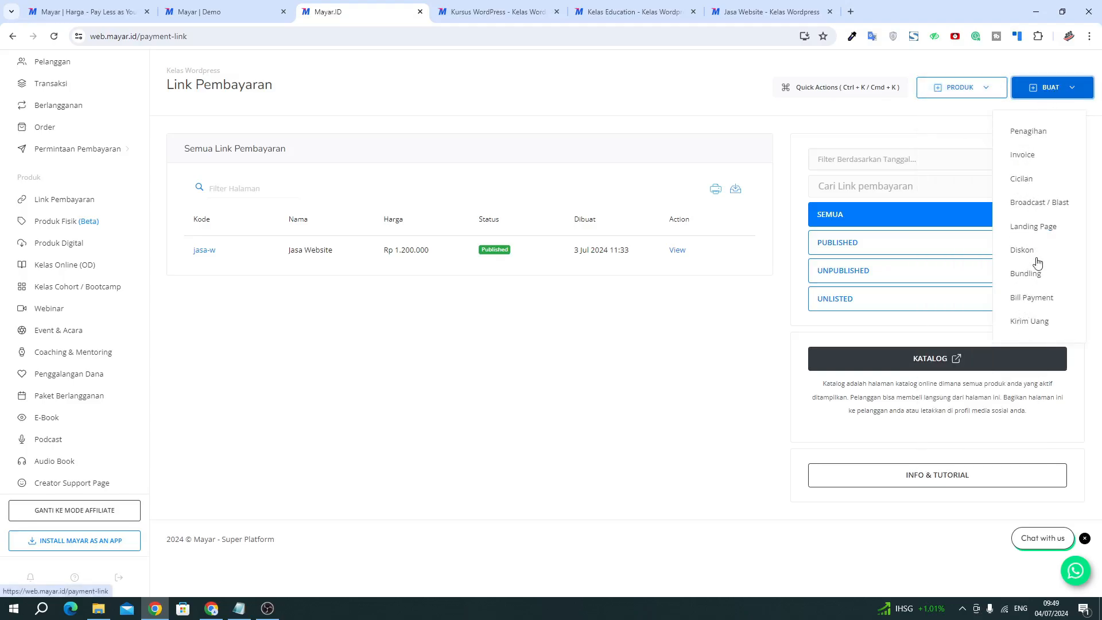
{"action": "left_click", "coordinate": [991, 96]}
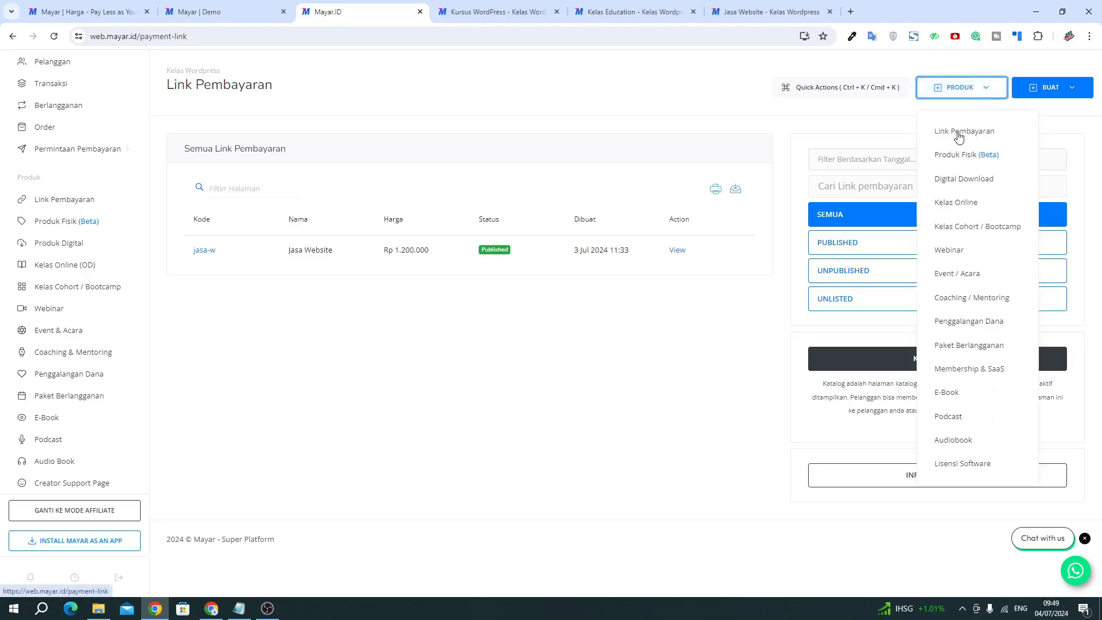
{"action": "left_click", "coordinate": [596, 351]}
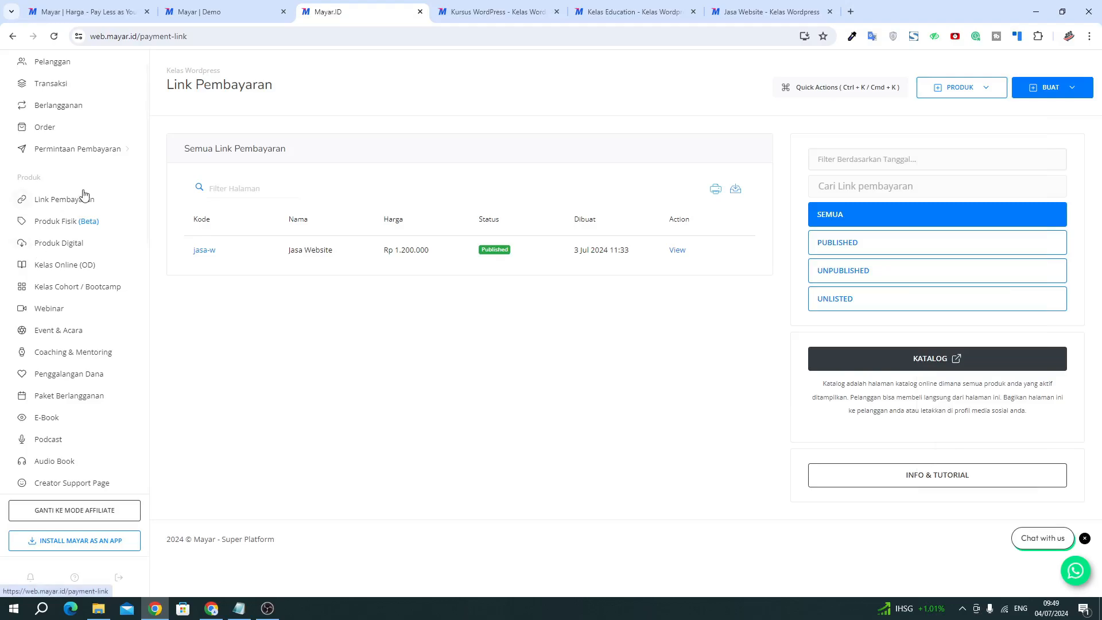
- Open the details of the Jasa Website payment link in a new browser tab and switch to it
{"action": "right_click", "coordinate": [683, 255]}
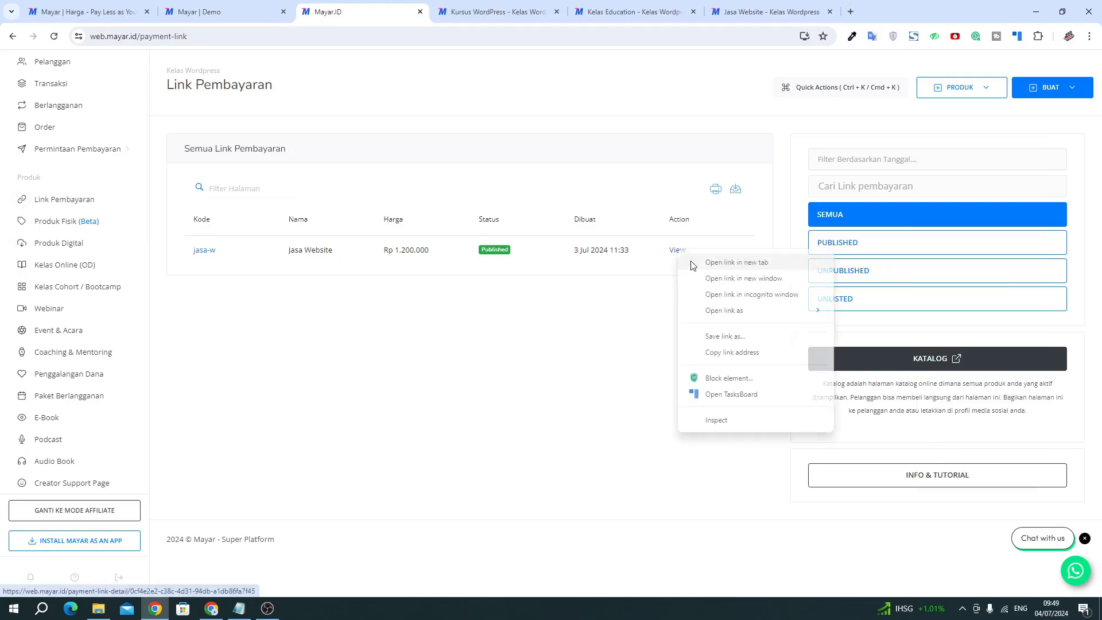
{"action": "left_click", "coordinate": [700, 261]}
{"action": "left_click", "coordinate": [468, 9]}
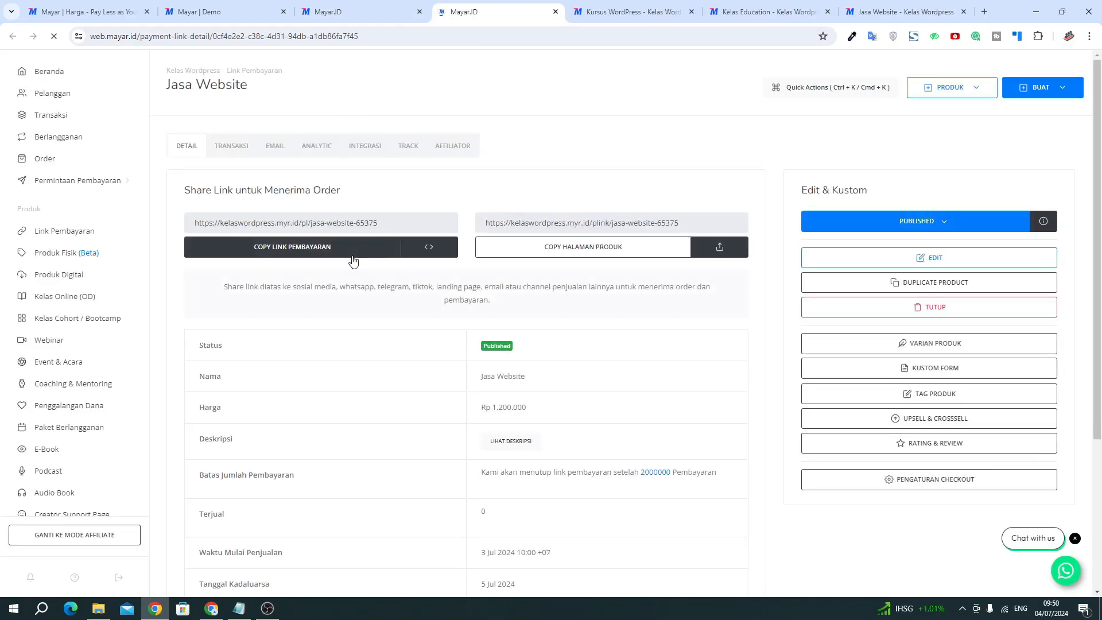
- Review the Jasa Website payment link's details and its public checkout page, including the address, customer form and payment methods
{"action": "scroll", "coordinate": [351, 264], "scroll_direction": "down", "scroll_amount": 4}
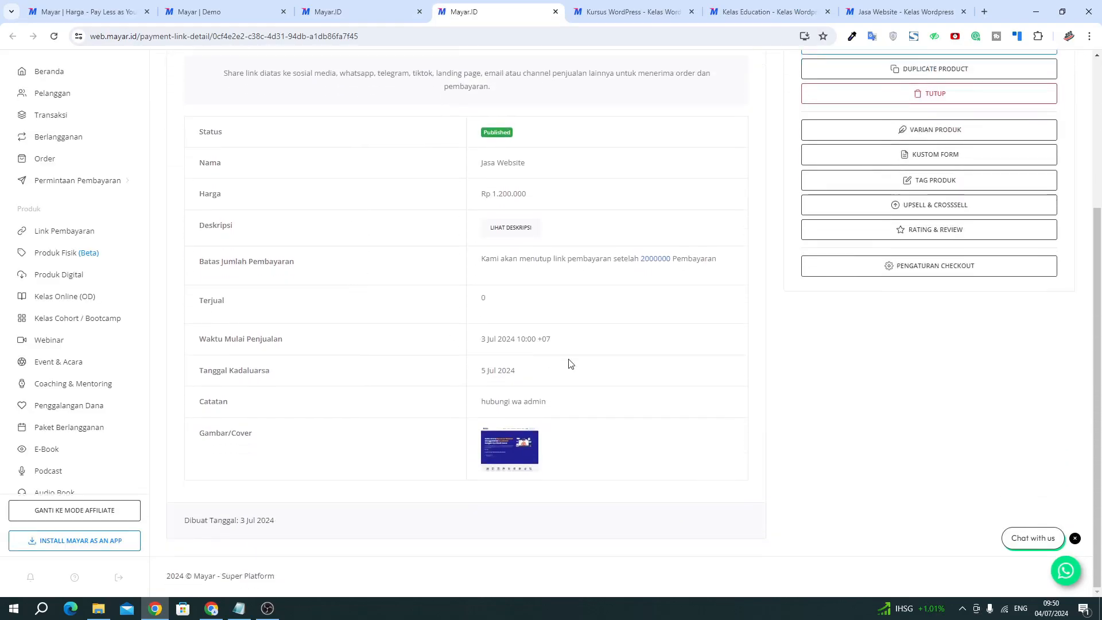
{"action": "scroll", "coordinate": [569, 363], "scroll_direction": "up", "scroll_amount": 5}
{"action": "left_click", "coordinate": [884, 13]}
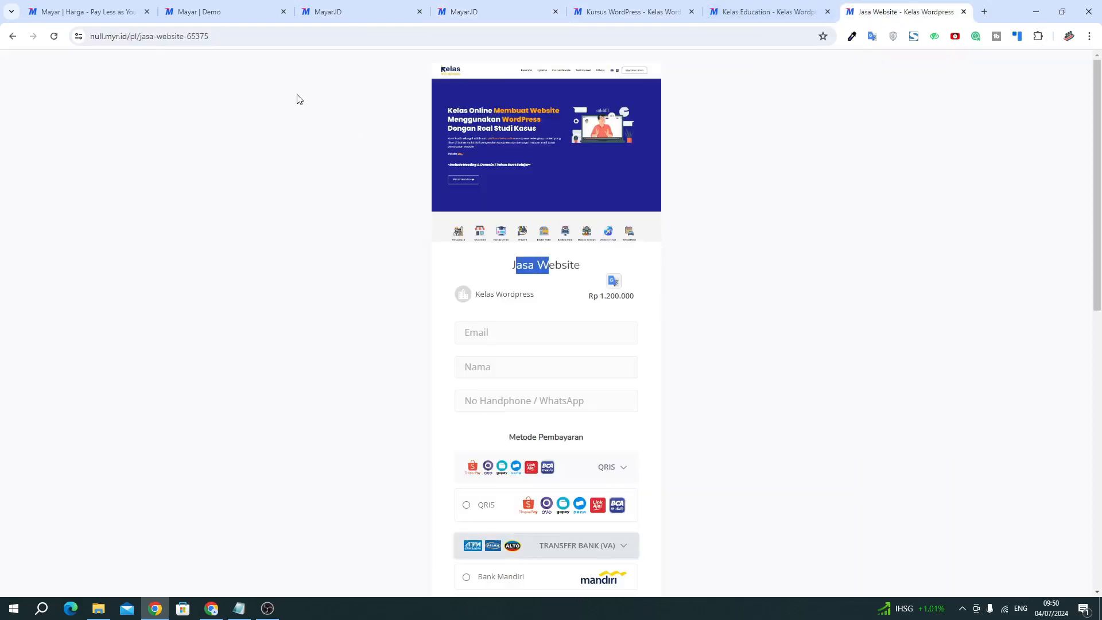
{"action": "left_click", "coordinate": [334, 36]}
{"action": "left_click", "coordinate": [355, 38]}
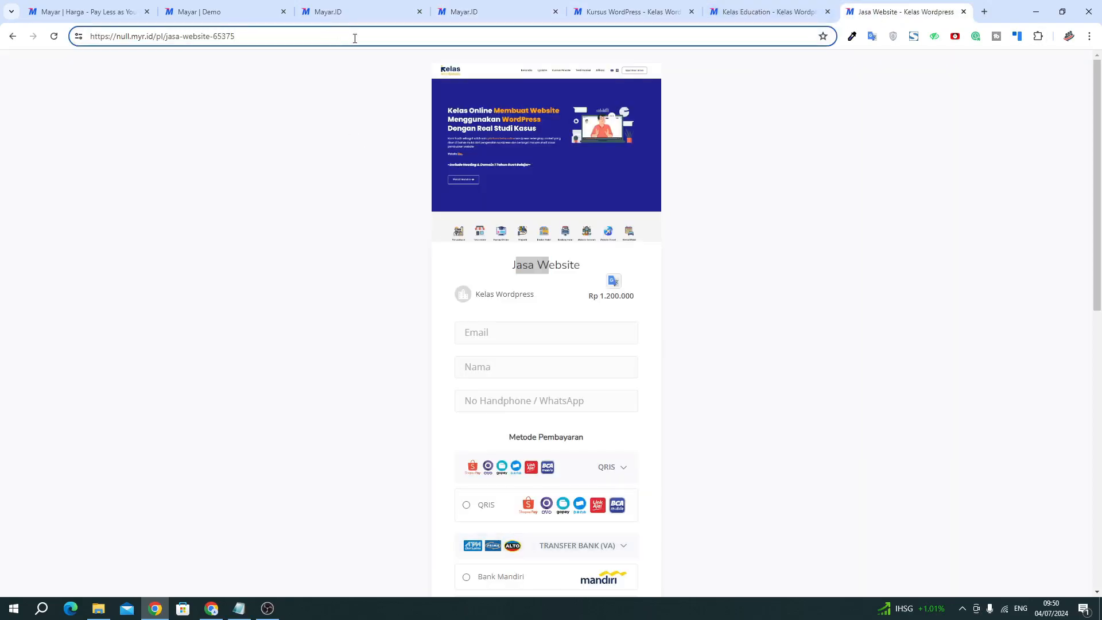
{"action": "scroll", "coordinate": [519, 427], "scroll_direction": "down", "scroll_amount": 9}
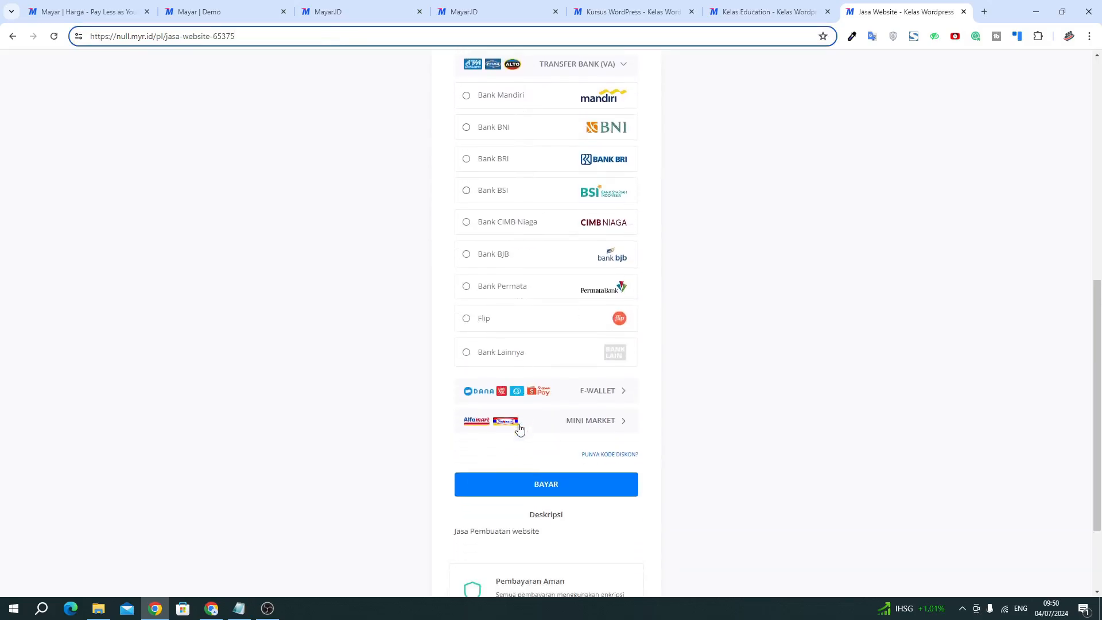
{"action": "scroll", "coordinate": [520, 430], "scroll_direction": "down", "scroll_amount": 1}
{"action": "scroll", "coordinate": [519, 430], "scroll_direction": "up", "scroll_amount": 4}
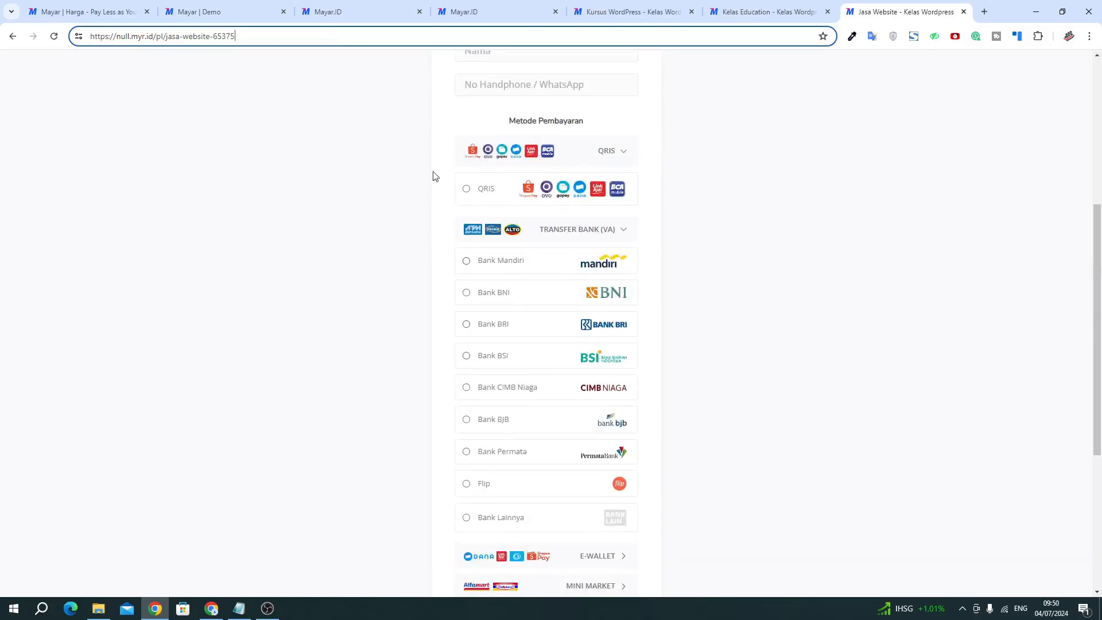
{"action": "scroll", "coordinate": [520, 282], "scroll_direction": "up", "scroll_amount": 4}
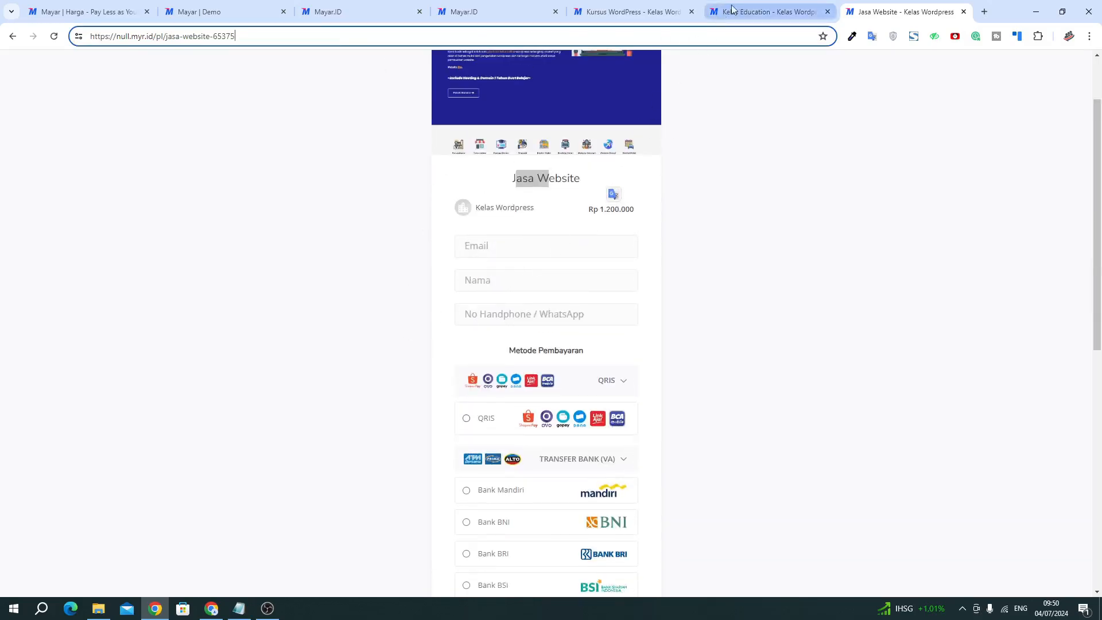
- Return to the Jasa Website payment link's detail page and examine its sales start time and expiry date
{"action": "left_click", "coordinate": [775, 16]}
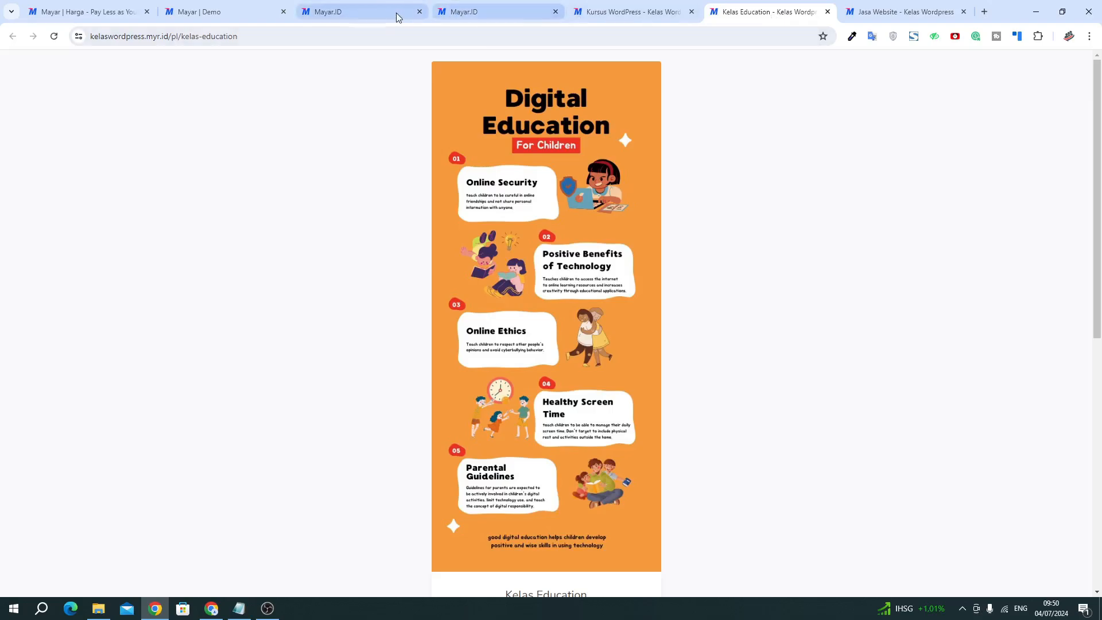
{"action": "left_click", "coordinate": [356, 22]}
{"action": "left_click", "coordinate": [462, 11]}
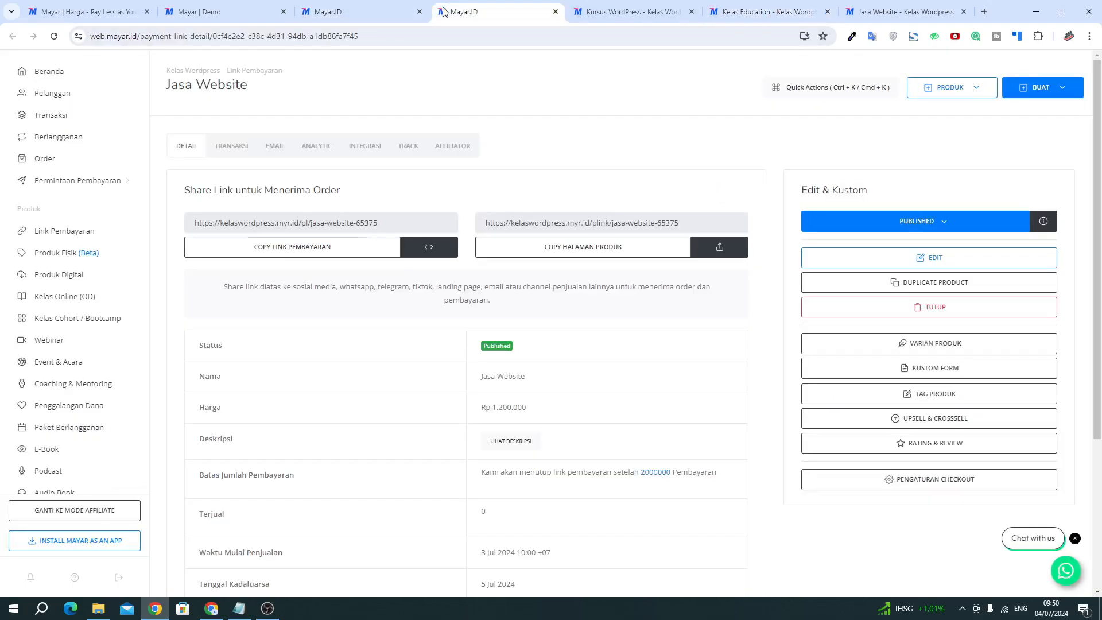
{"action": "scroll", "coordinate": [370, 301], "scroll_direction": "down", "scroll_amount": 2}
{"action": "scroll", "coordinate": [370, 305], "scroll_direction": "down", "scroll_amount": 2}
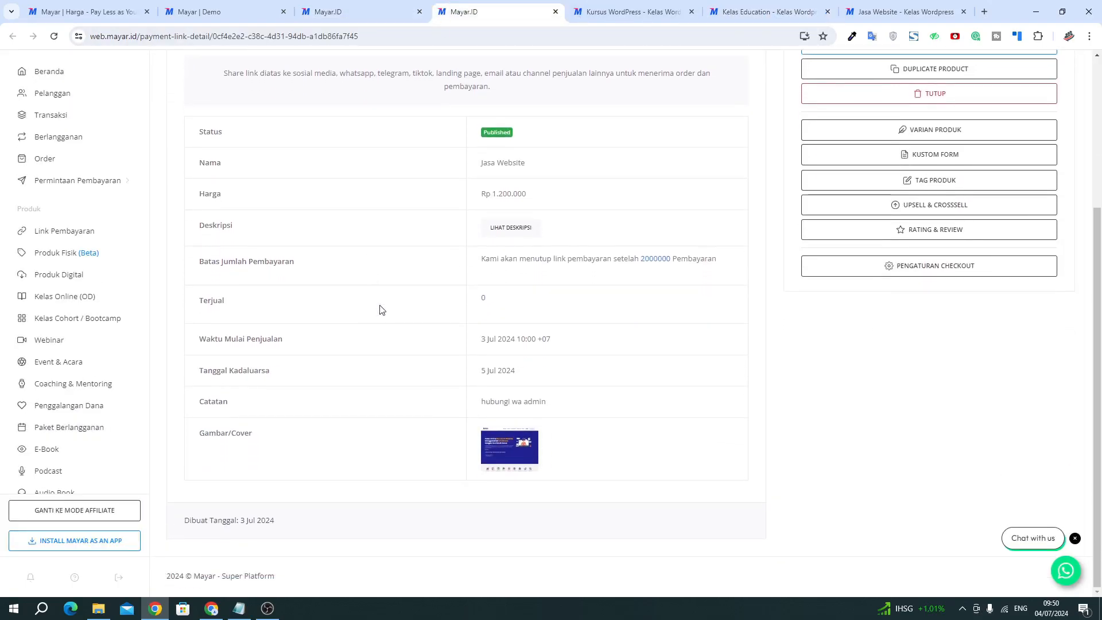
{"action": "left_click_drag", "start_coordinate": [222, 342], "coordinate": [300, 347]}
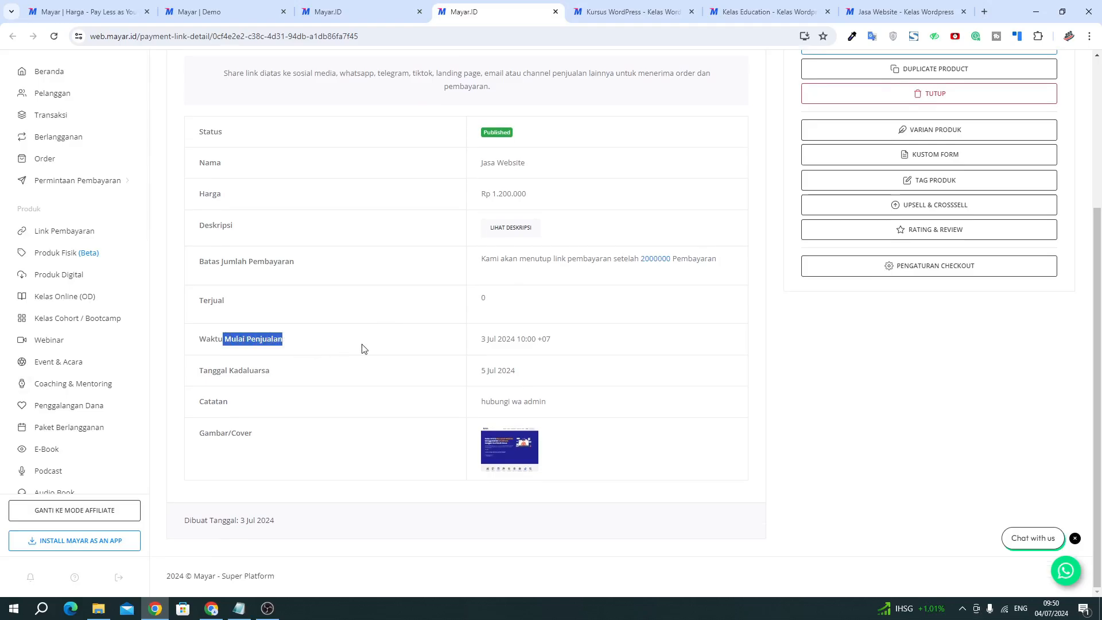
{"action": "left_click_drag", "start_coordinate": [230, 370], "coordinate": [320, 376]}
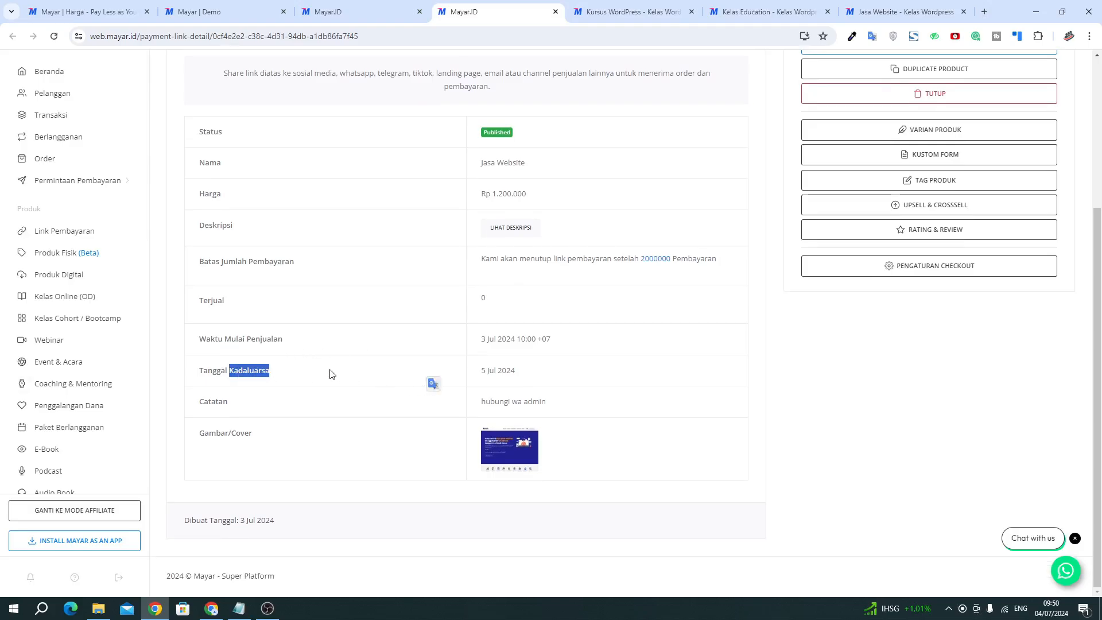
{"action": "left_click", "coordinate": [320, 371]}
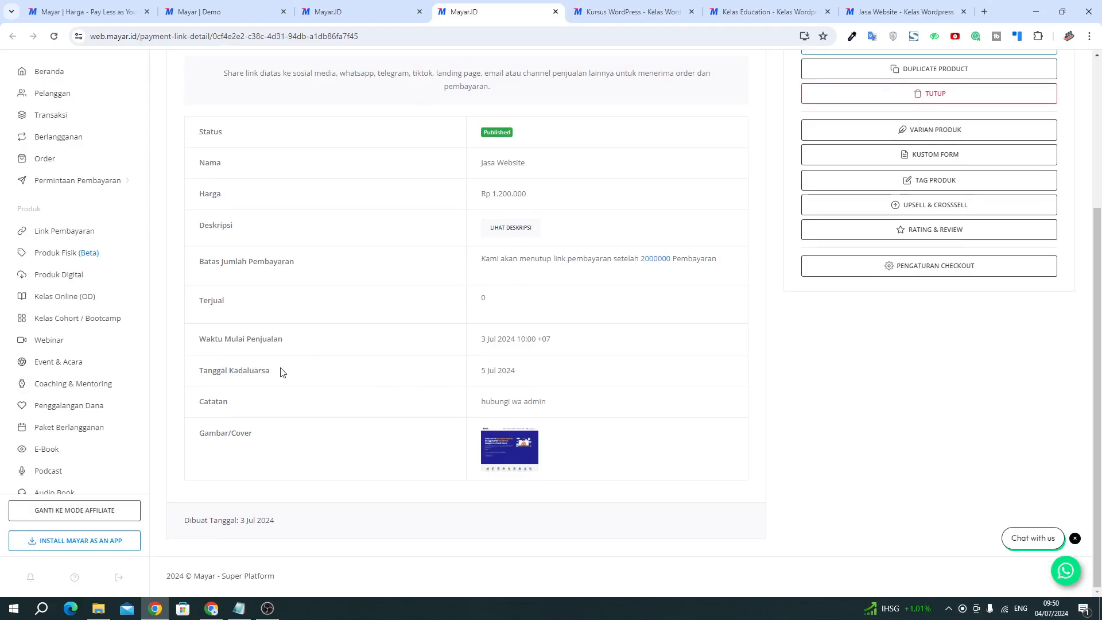
{"action": "scroll", "coordinate": [281, 372], "scroll_direction": "up", "scroll_amount": 4}
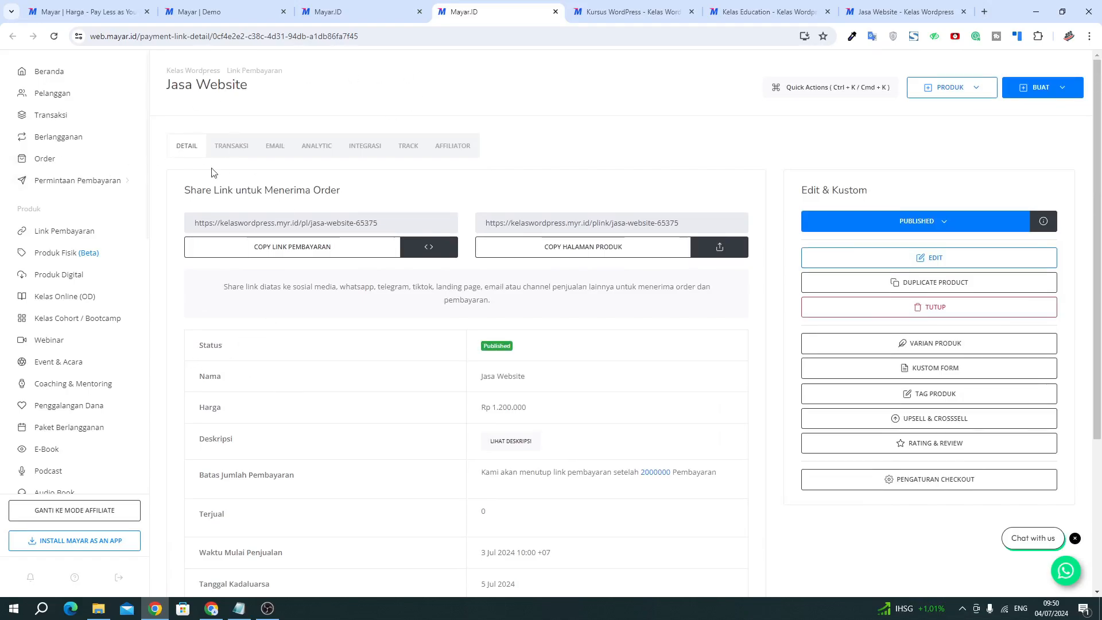
- Open the Affiliate page in the dashboard's Marketing section
{"action": "scroll", "coordinate": [49, 322], "scroll_direction": "down", "scroll_amount": 2}
{"action": "scroll", "coordinate": [54, 333], "scroll_direction": "down", "scroll_amount": 3}
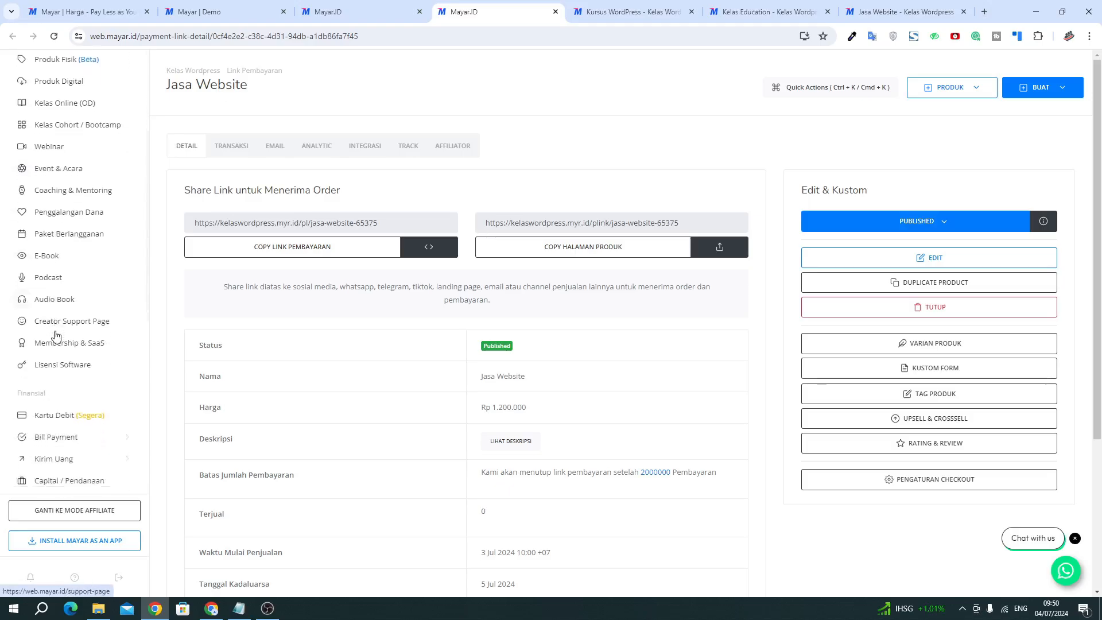
{"action": "scroll", "coordinate": [52, 345], "scroll_direction": "down", "scroll_amount": 5}
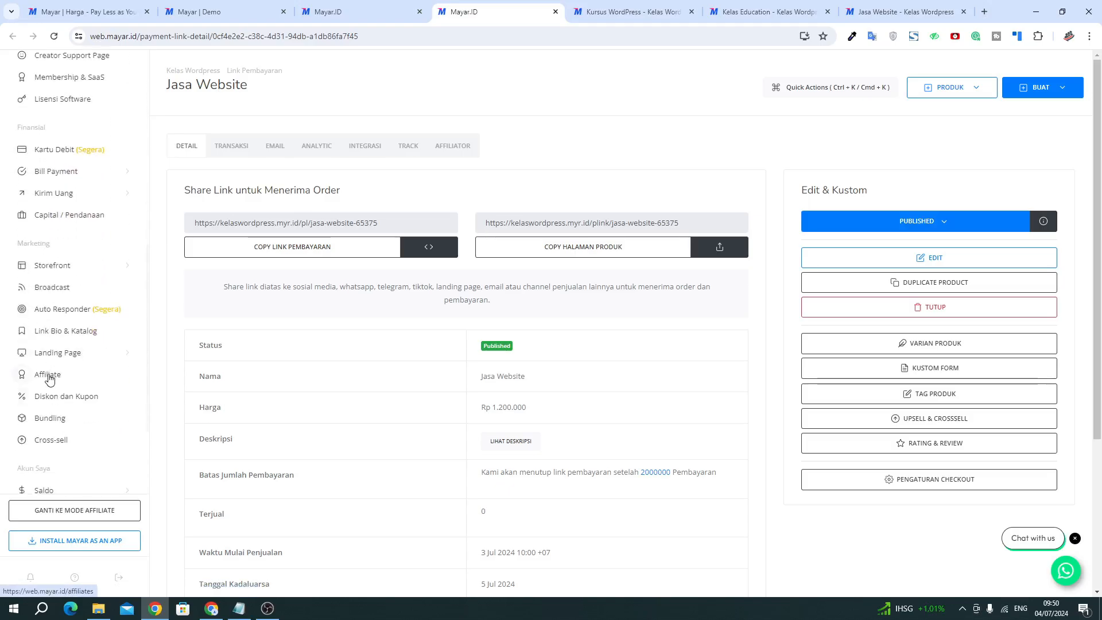
{"action": "left_click", "coordinate": [50, 376]}
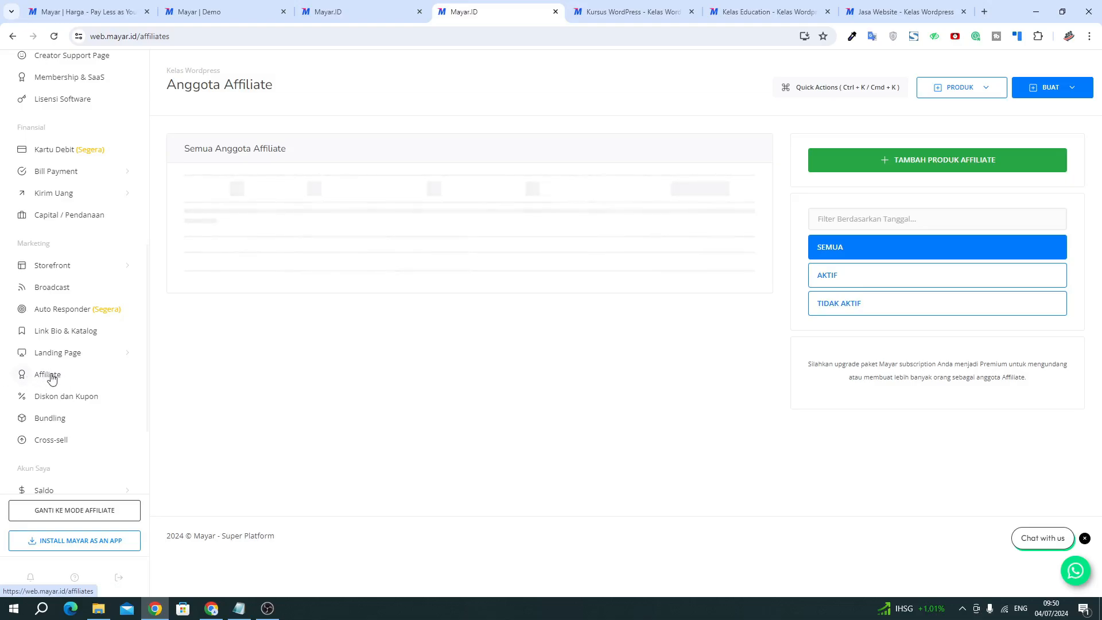
- Open the account settings under Pengaturan and view the Verifikasi section
{"action": "scroll", "coordinate": [69, 353], "scroll_direction": "down", "scroll_amount": 1}
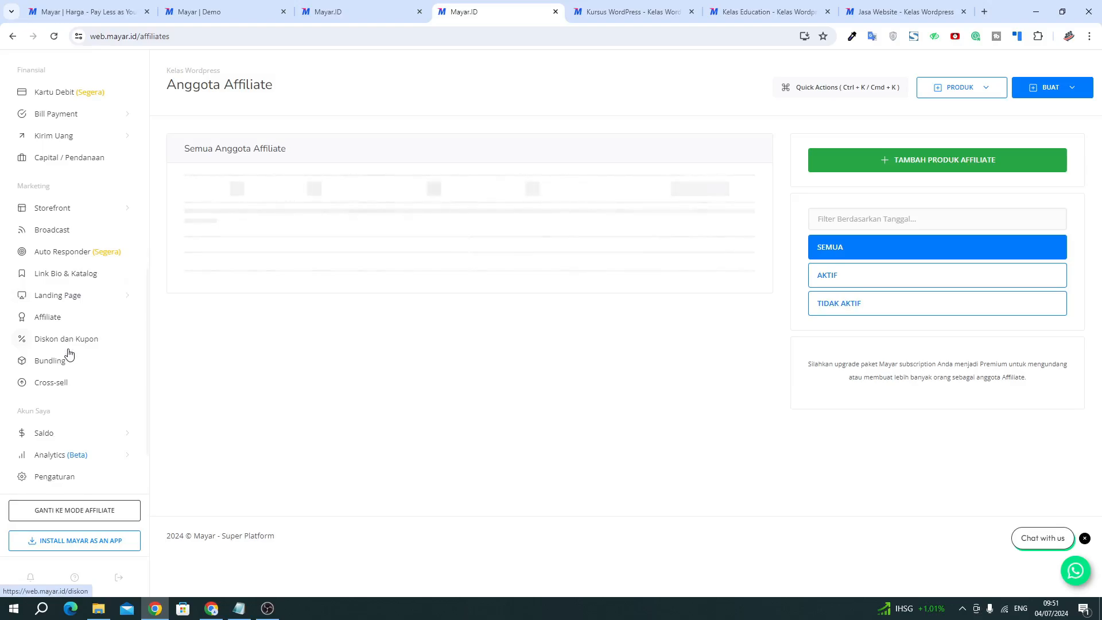
{"action": "left_click", "coordinate": [56, 483]}
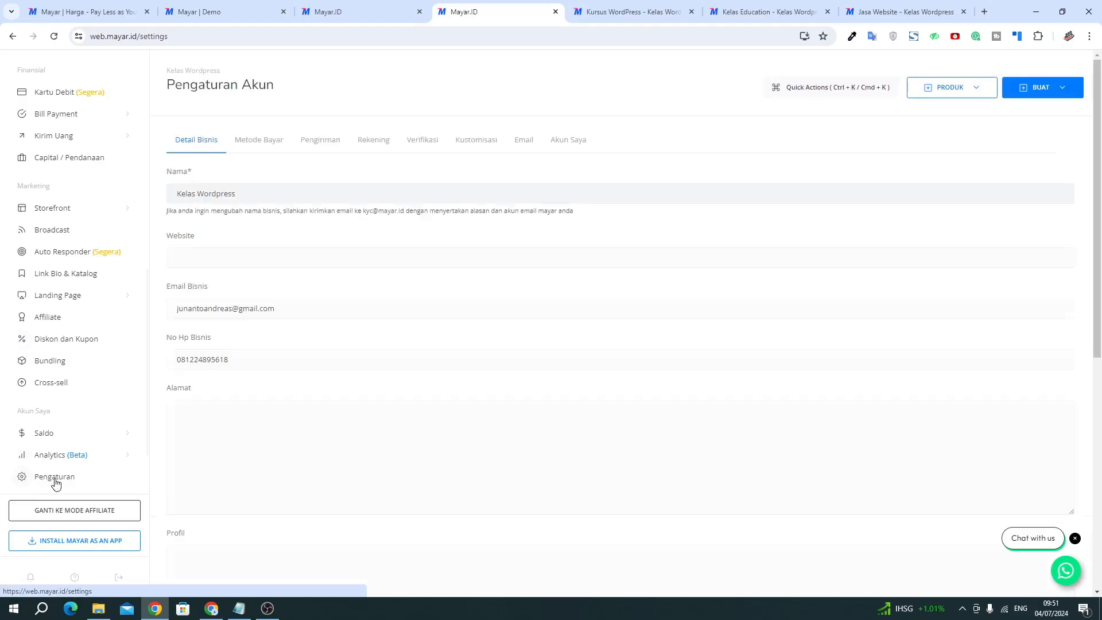
{"action": "left_click", "coordinate": [426, 141]}
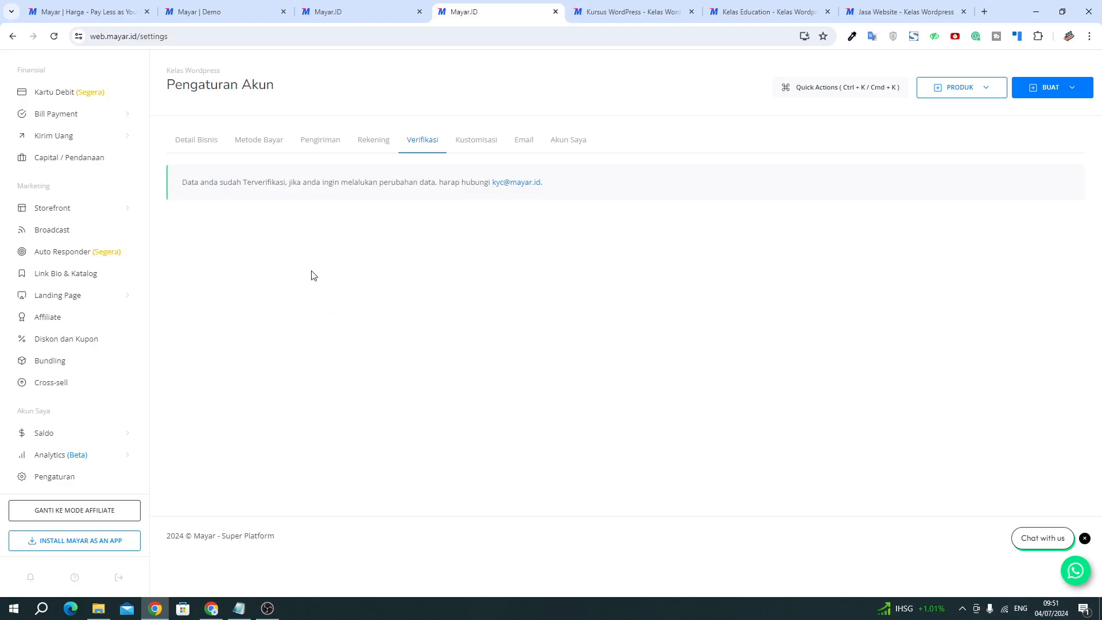
- Examine the Metode Bayar settings, including payment duration, admin and channel fees, and the available payment channels
{"action": "left_click", "coordinate": [264, 150]}
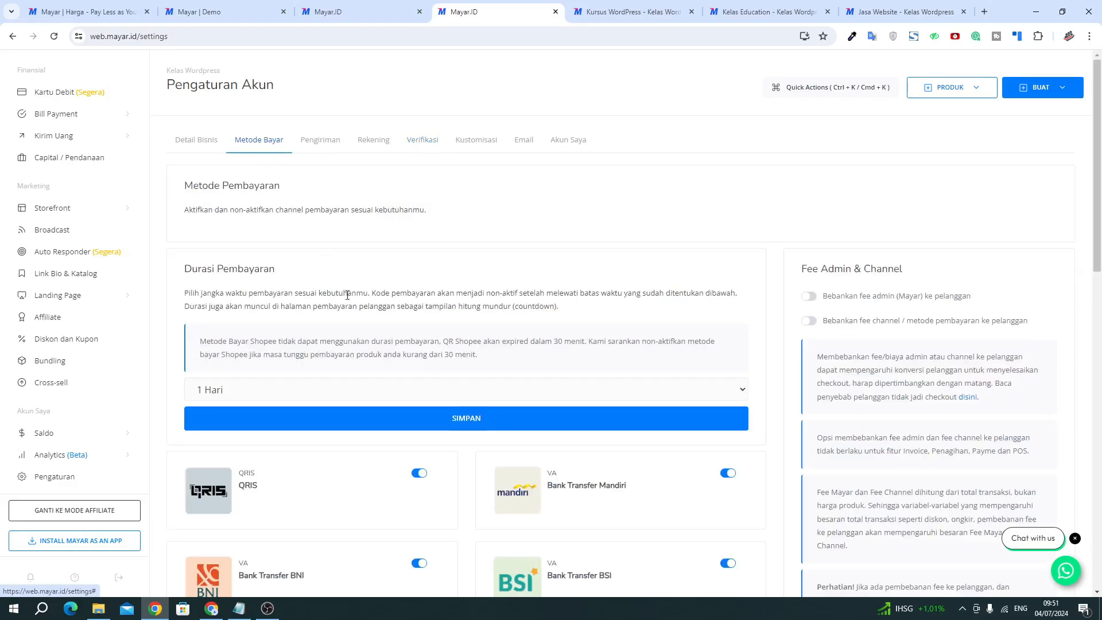
{"action": "scroll", "coordinate": [347, 295], "scroll_direction": "down", "scroll_amount": 5}
{"action": "scroll", "coordinate": [347, 295], "scroll_direction": "up", "scroll_amount": 5}
{"action": "scroll", "coordinate": [347, 295], "scroll_direction": "down", "scroll_amount": 4}
{"action": "scroll", "coordinate": [347, 295], "scroll_direction": "down", "scroll_amount": 10}
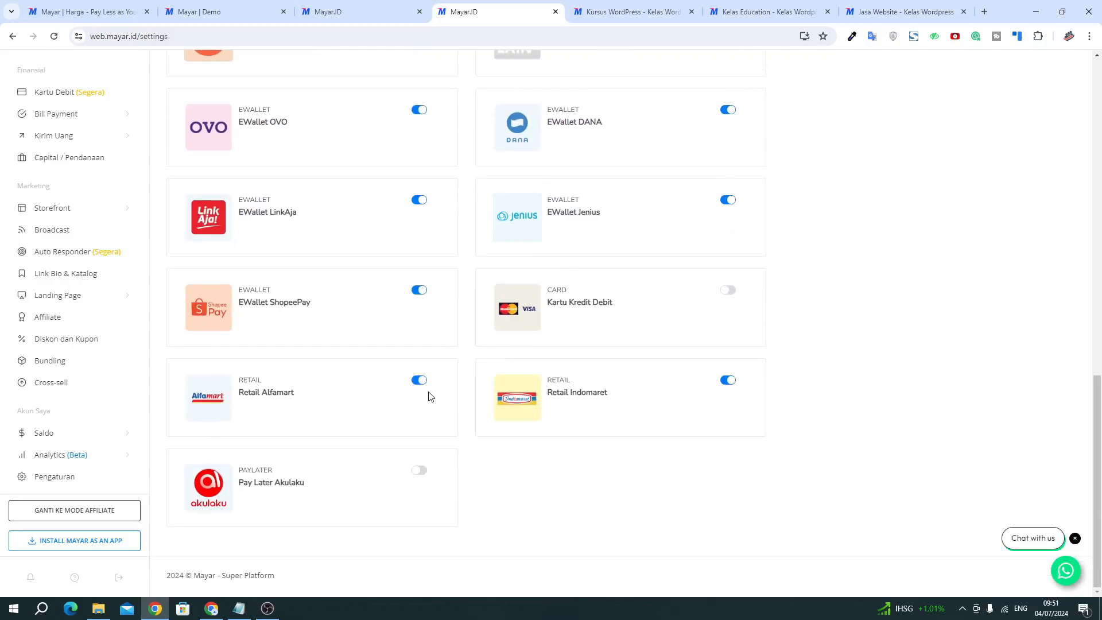
{"action": "scroll", "coordinate": [429, 396], "scroll_direction": "up", "scroll_amount": 7}
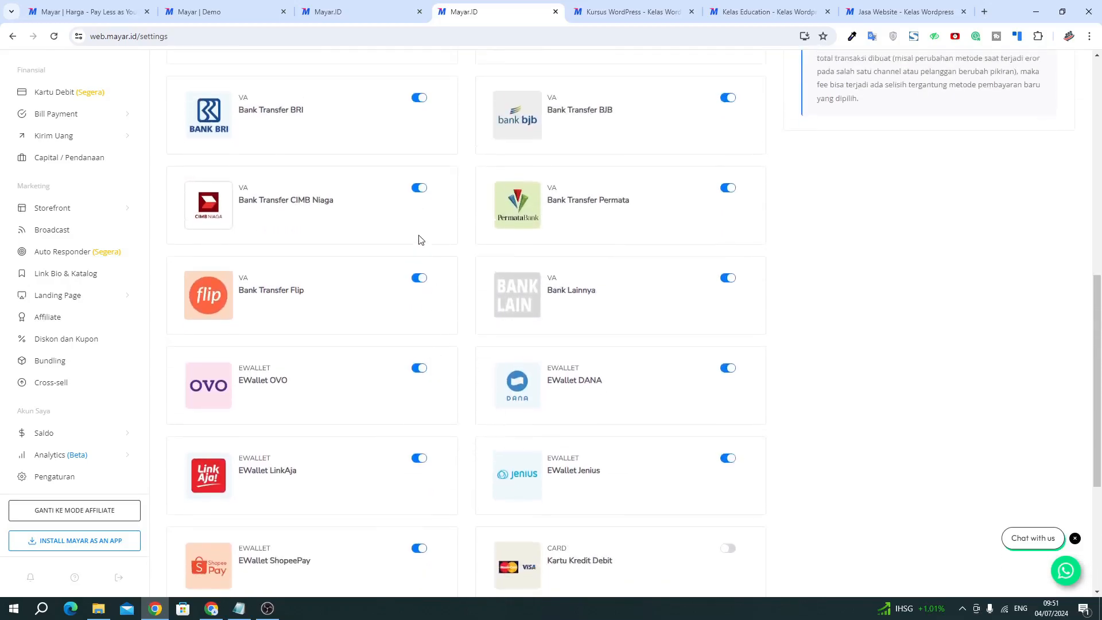
{"action": "scroll", "coordinate": [453, 263], "scroll_direction": "up", "scroll_amount": 5}
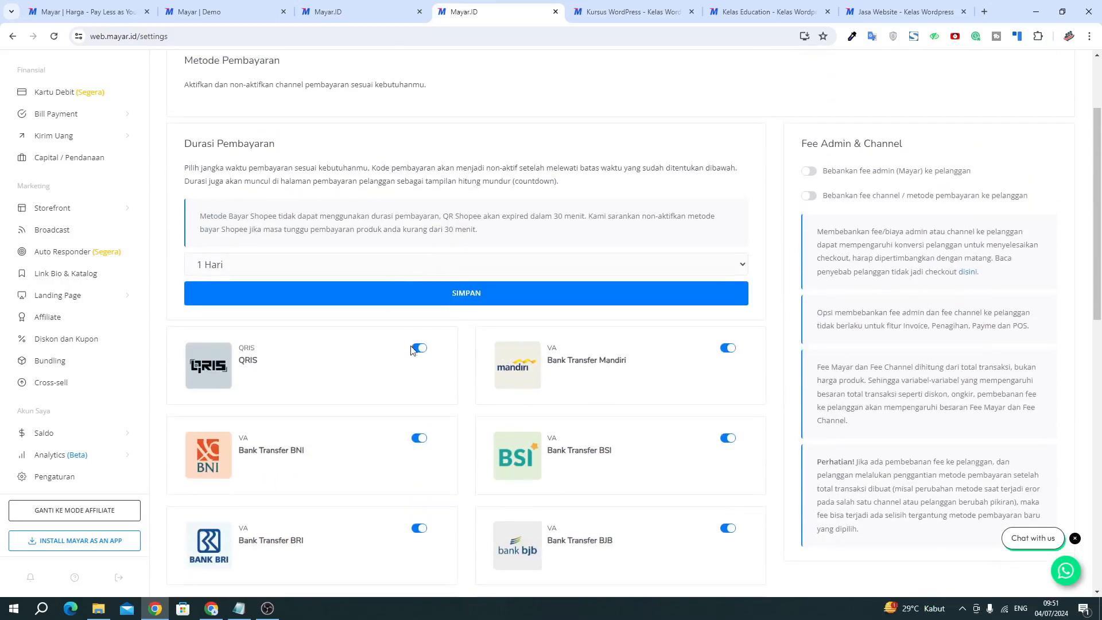
{"action": "scroll", "coordinate": [426, 362], "scroll_direction": "down", "scroll_amount": 5}
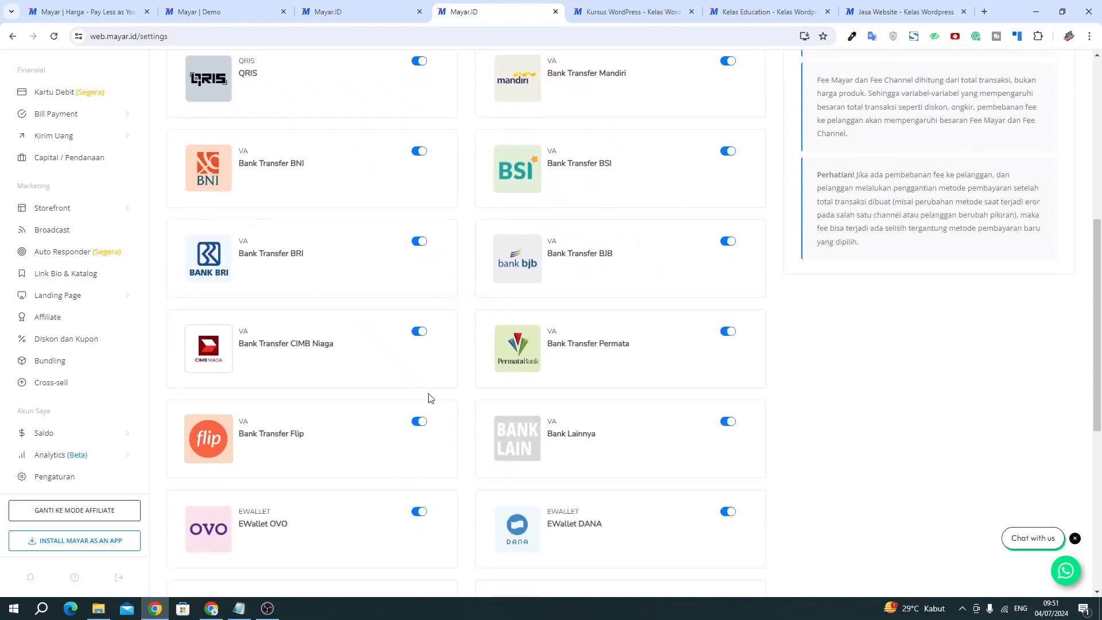
- Switch the Bank Transfer Flip payment channel off and back on without saving
{"action": "left_click", "coordinate": [418, 423]}
{"action": "left_click", "coordinate": [419, 423]}
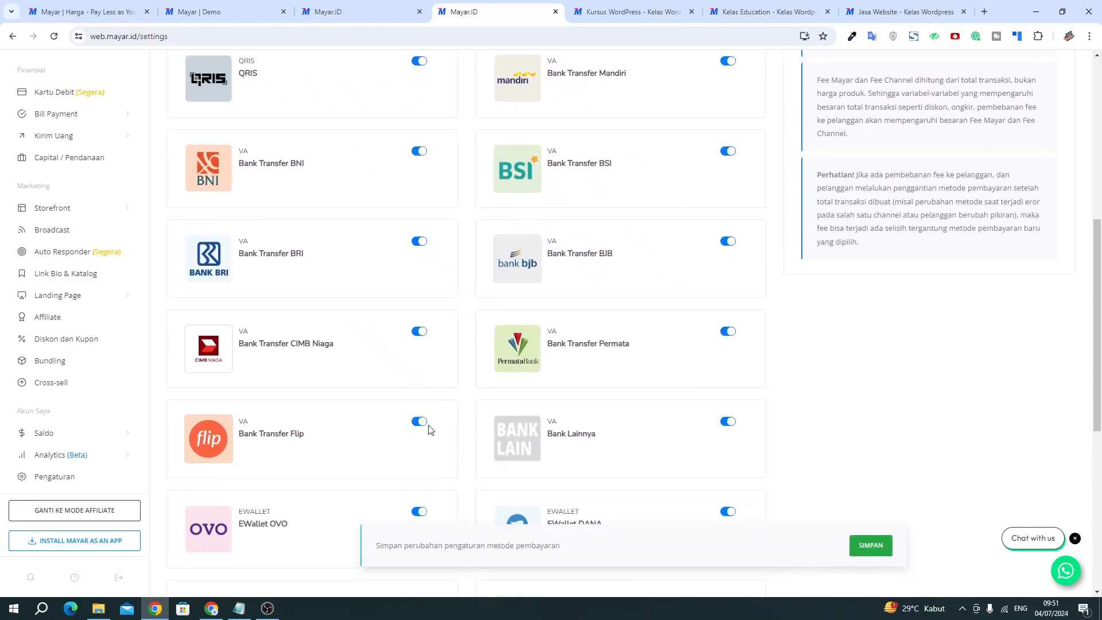
{"action": "scroll", "coordinate": [346, 408], "scroll_direction": "up", "scroll_amount": 7}
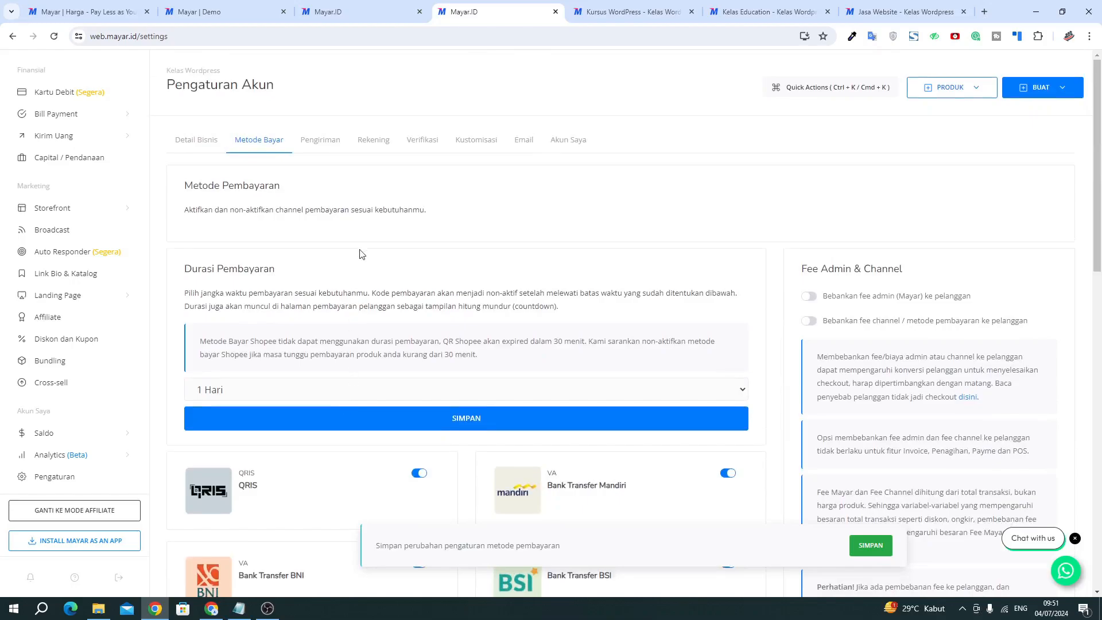
- View the Rekening settings and read the note about withdrawing funds to e-wallets, checking the Verifikasi section in between
{"action": "left_click", "coordinate": [366, 144]}
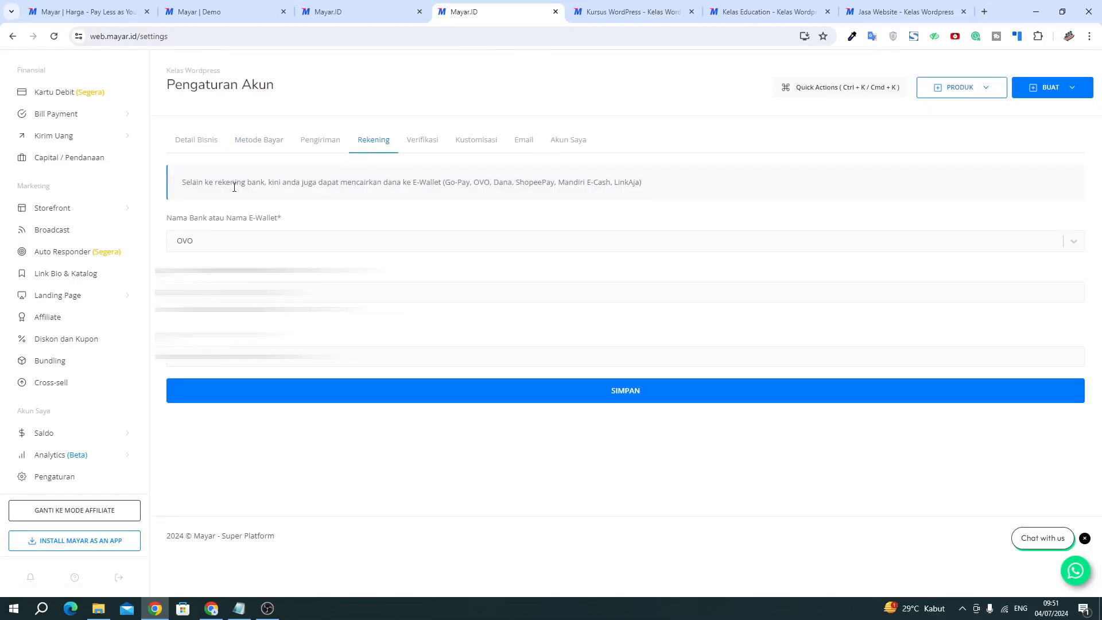
{"action": "left_click_drag", "start_coordinate": [234, 183], "coordinate": [402, 183]}
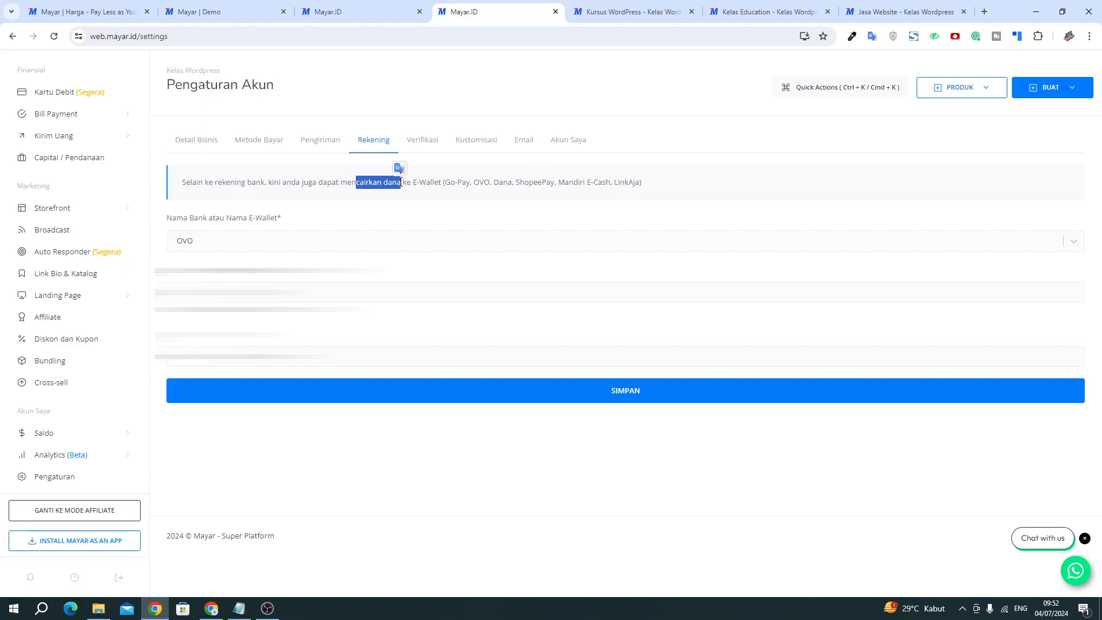
{"action": "left_click", "coordinate": [417, 148]}
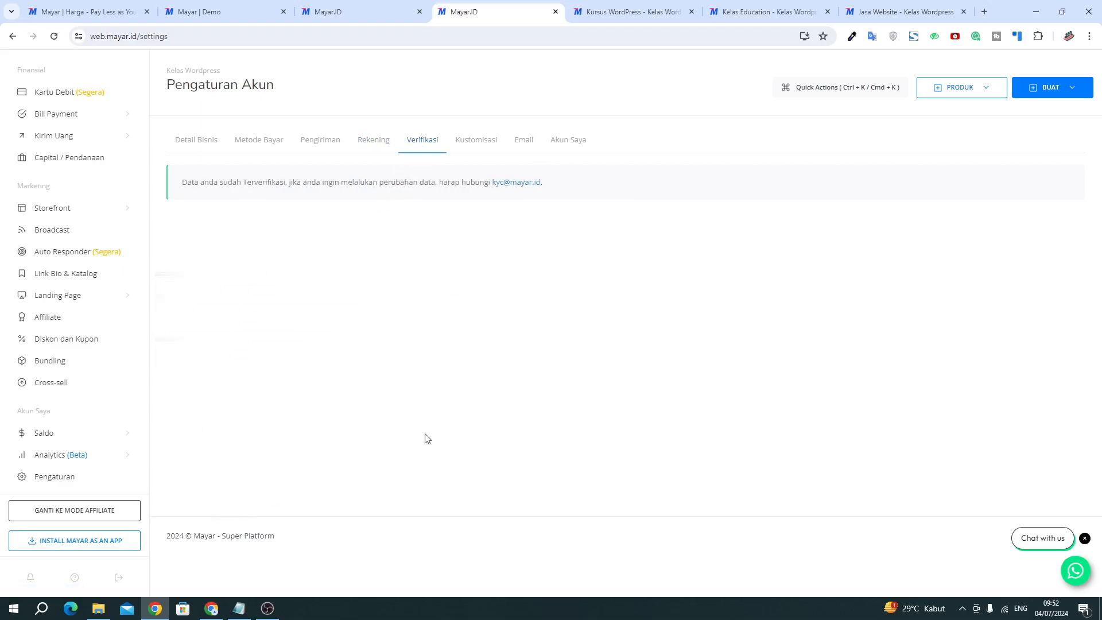
{"action": "left_click", "coordinate": [372, 142]}
{"action": "left_click", "coordinate": [349, 180]}
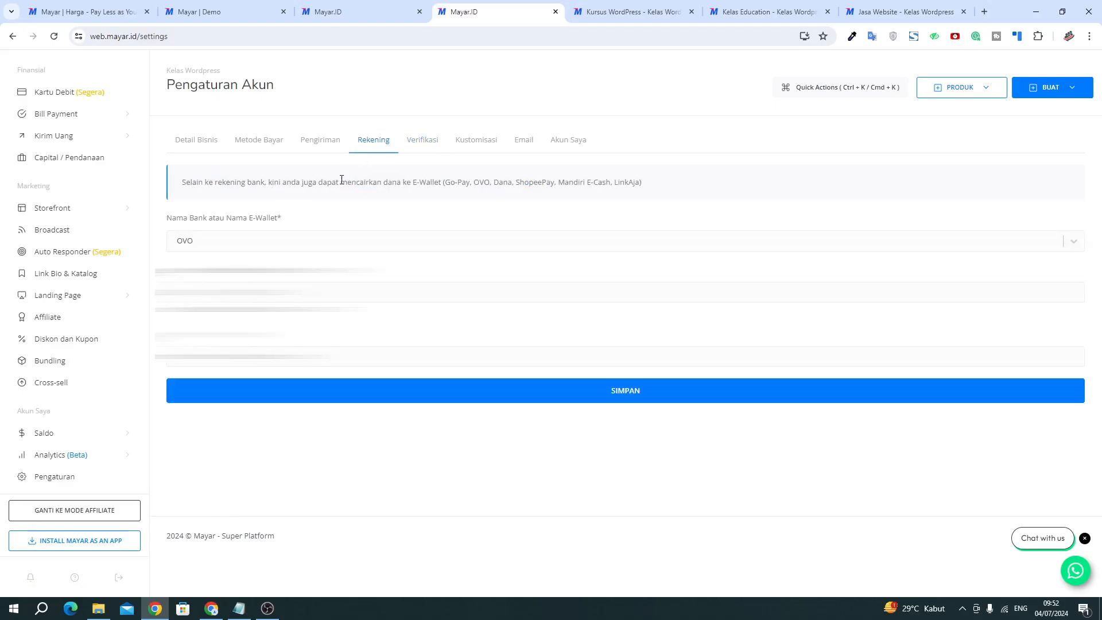
{"action": "left_click_drag", "start_coordinate": [342, 180], "coordinate": [383, 182]}
{"action": "left_click", "coordinate": [396, 187]}
- Browse the banks and e-wallets offered for the withdrawal account and close the list without changing the selection
{"action": "left_click", "coordinate": [324, 245]}
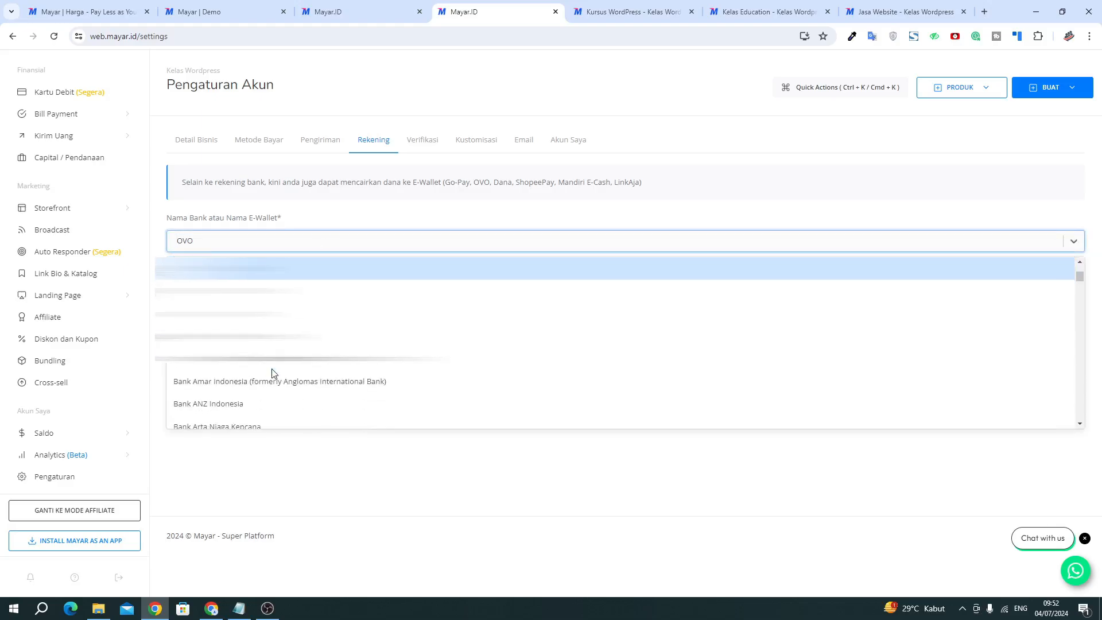
{"action": "scroll", "coordinate": [272, 376], "scroll_direction": "down", "scroll_amount": 10}
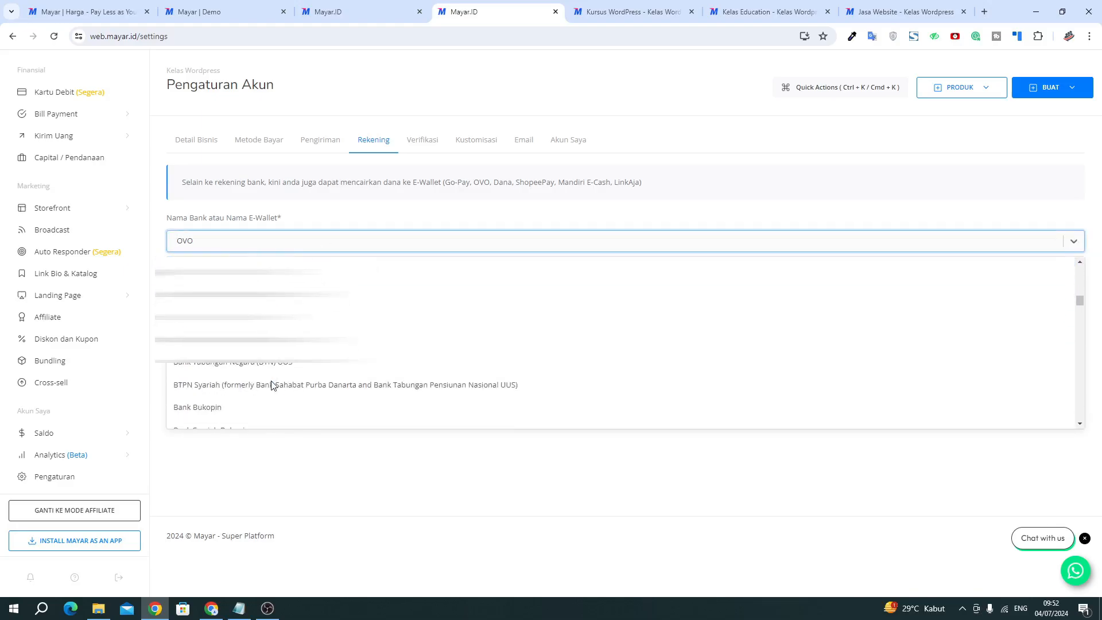
{"action": "left_click", "coordinate": [297, 466]}
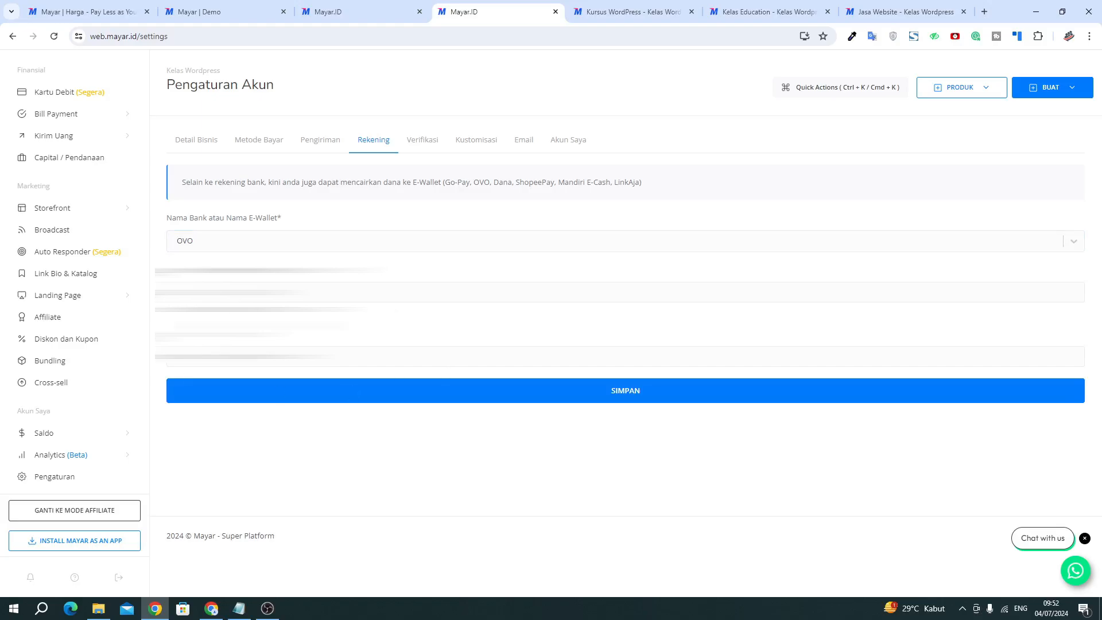
- Open the dashboard's Beranda page, and load the Mayar homepage in the browser tab showing the pricing page
{"action": "scroll", "coordinate": [115, 221], "scroll_direction": "up", "scroll_amount": 10}
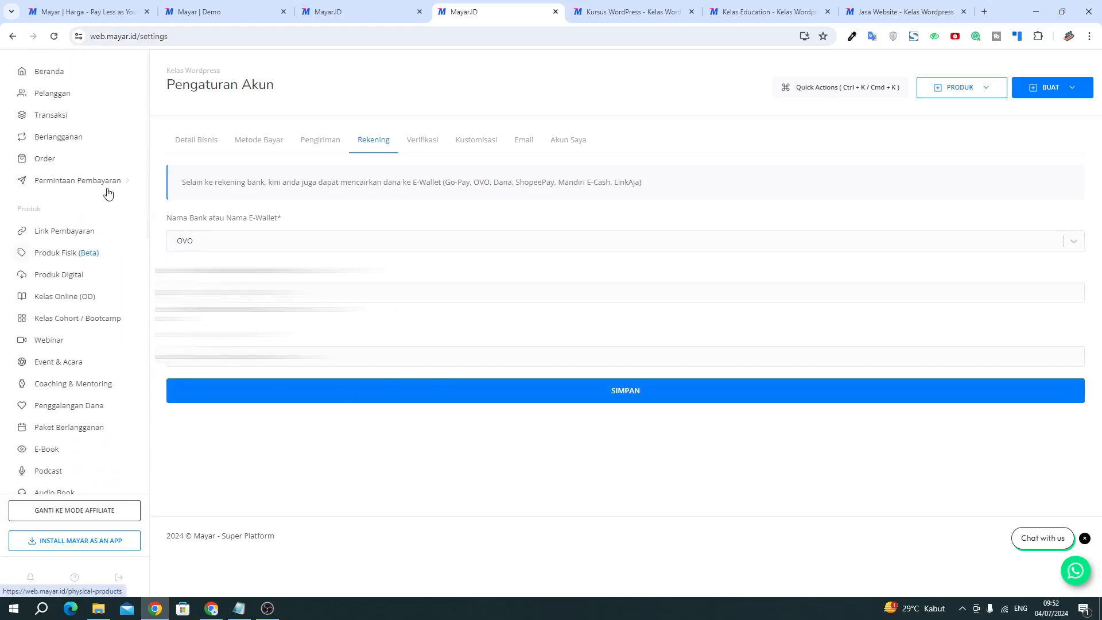
{"action": "left_click", "coordinate": [50, 76]}
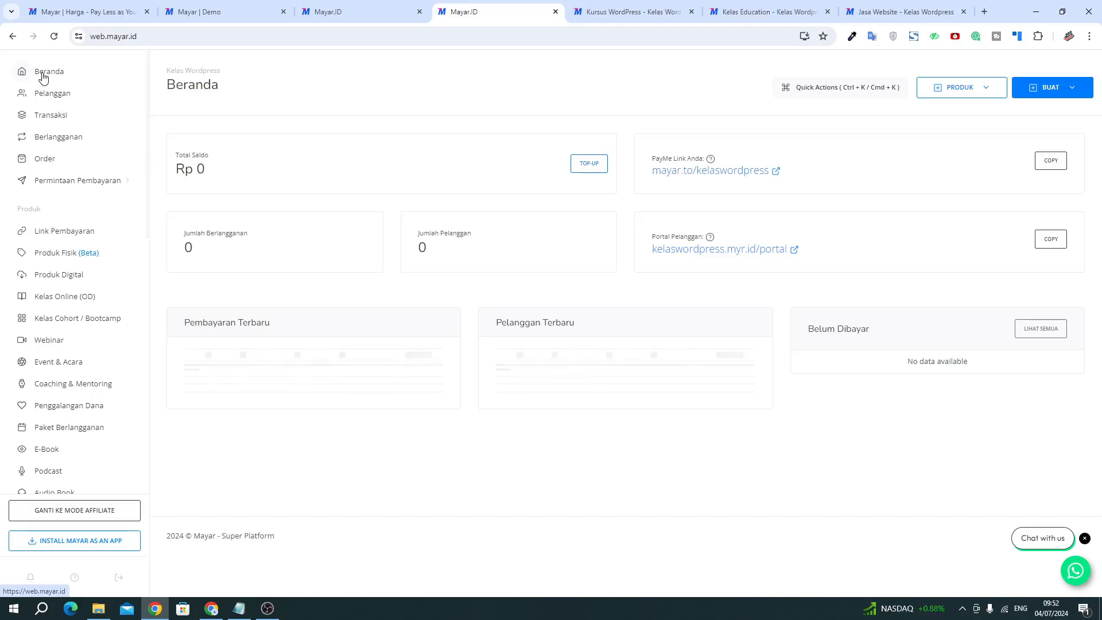
{"action": "left_click", "coordinate": [80, 13]}
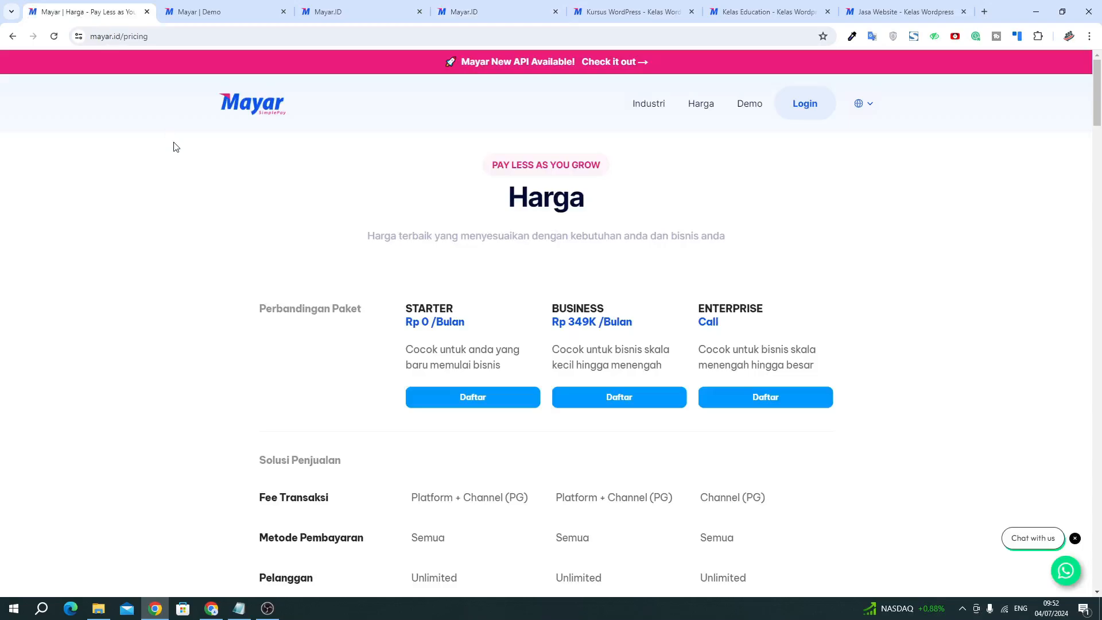
{"action": "left_click", "coordinate": [252, 110]}
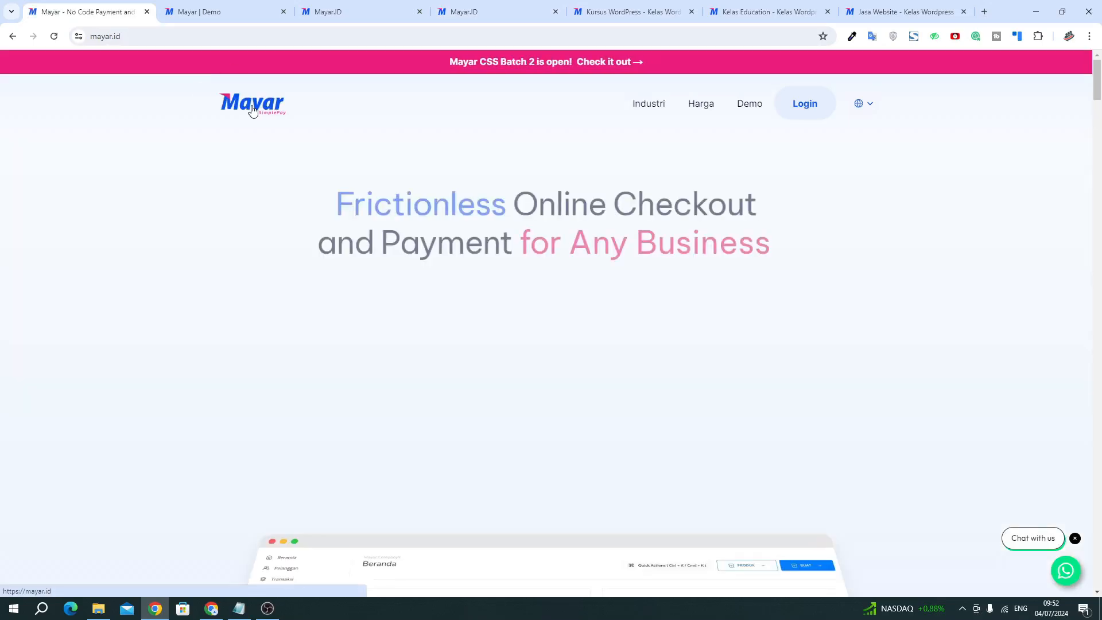
{"action": "scroll", "coordinate": [257, 142], "scroll_direction": "down", "scroll_amount": 5}
{"action": "scroll", "coordinate": [258, 143], "scroll_direction": "up", "scroll_amount": 5}
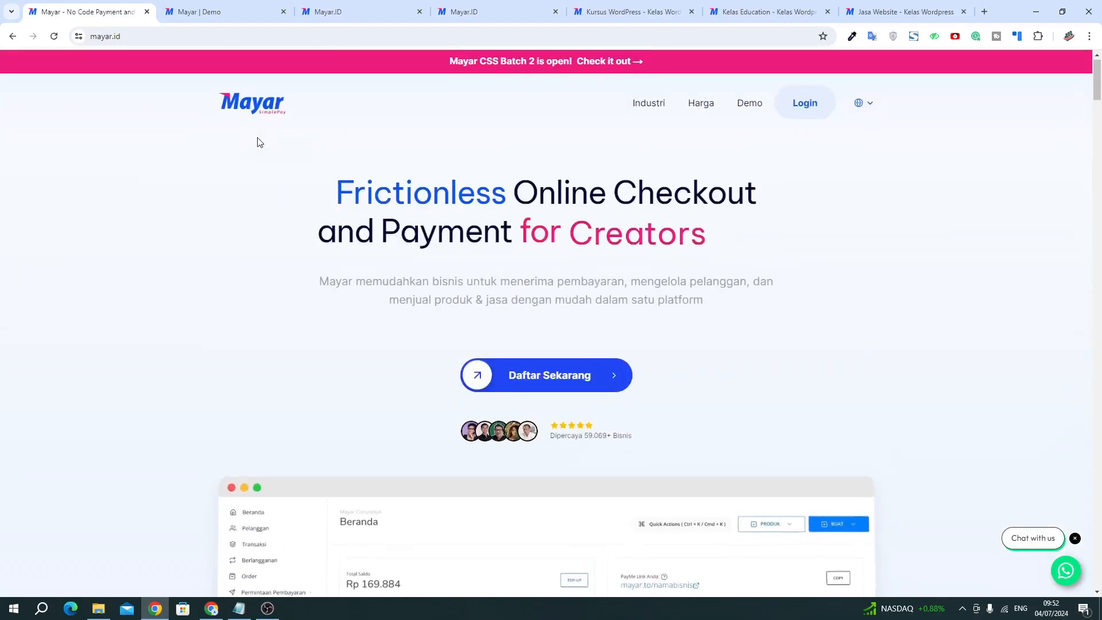